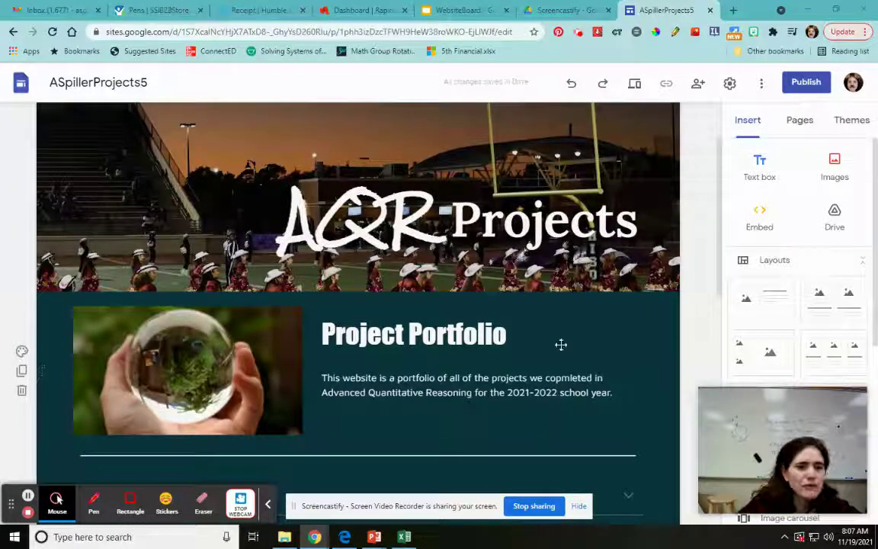
# - Select the crystal-ball portfolio photo and edit the Project Portfolio description, keeping its final period
pyautogui.click(228, 324)
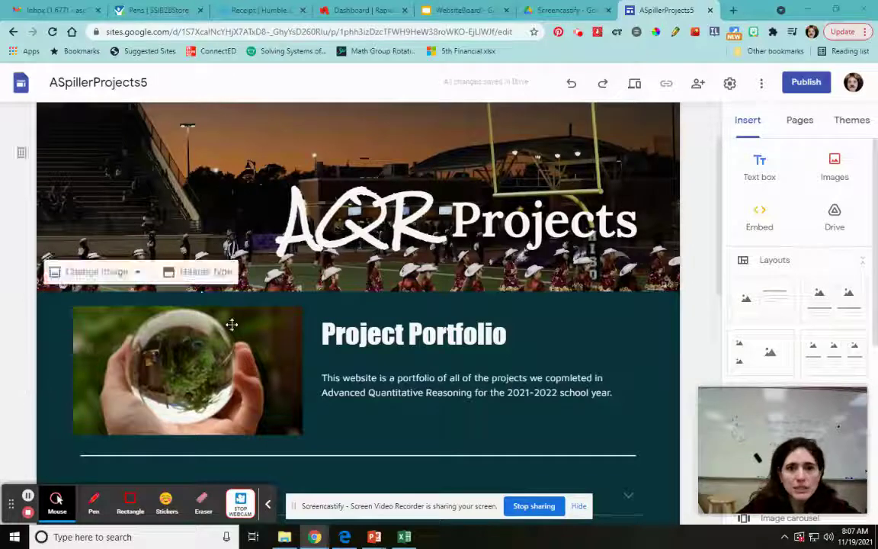
pyautogui.click(529, 347)
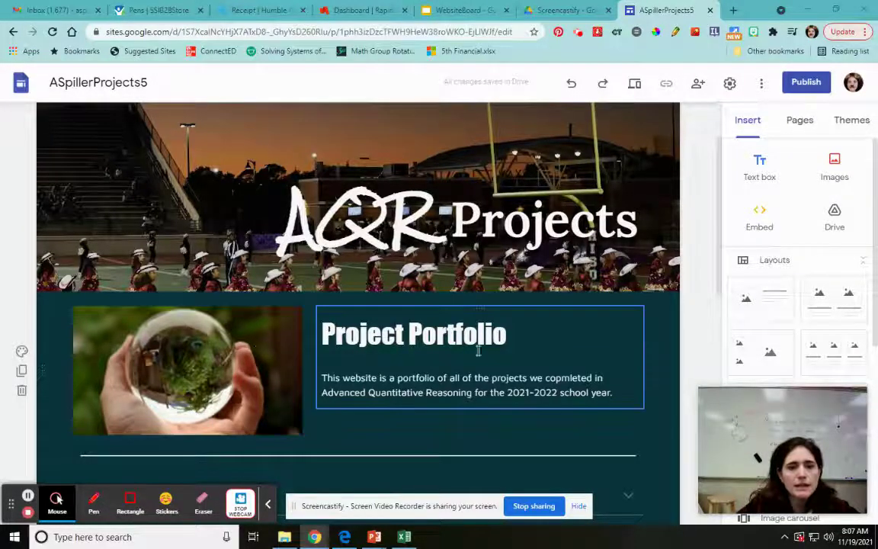
pyautogui.press('BackSpace')
pyautogui.hotkey('ctrl', 'z')
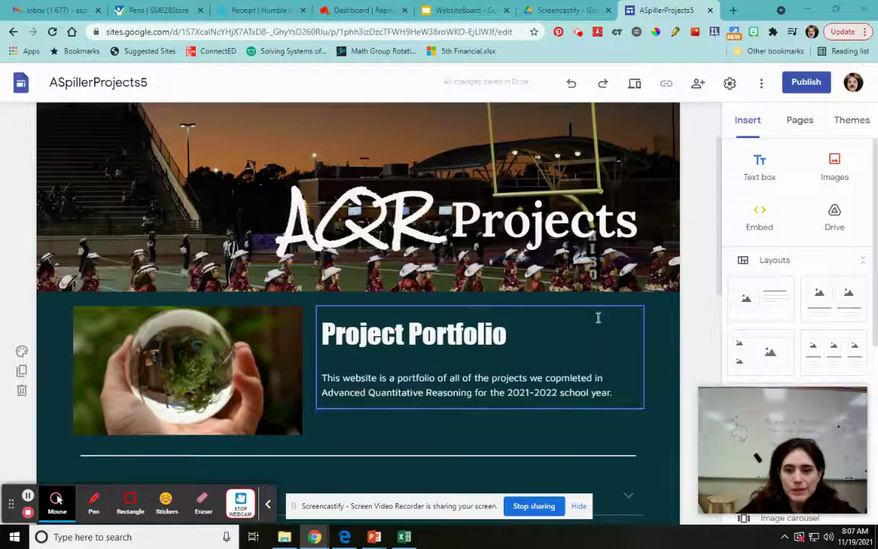
pyautogui.moveTo(771, 438)
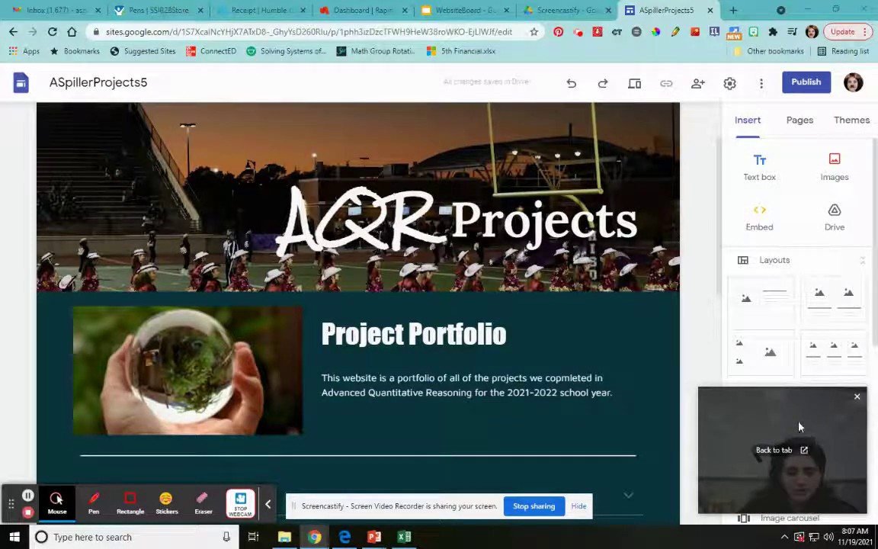
pyautogui.moveTo(793, 421); pyautogui.dragTo(104, 207)
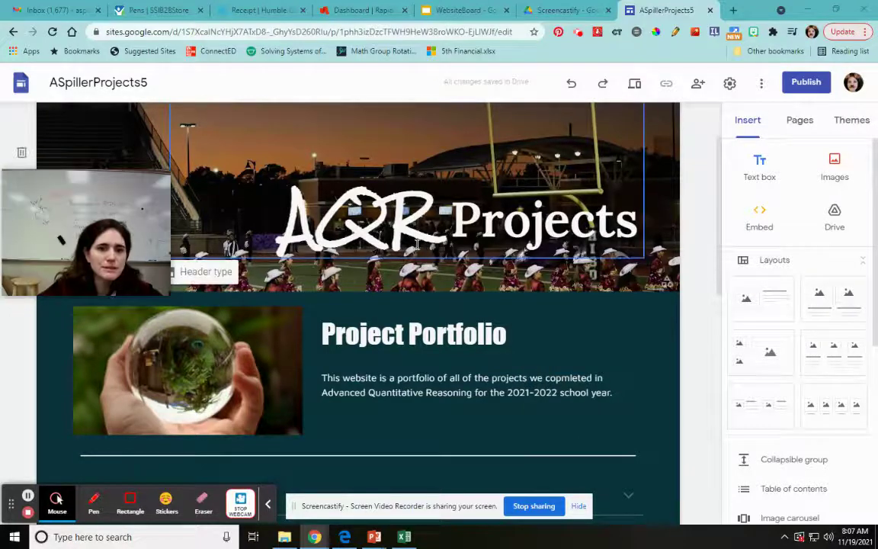
pyautogui.scroll(2, 601, 164)
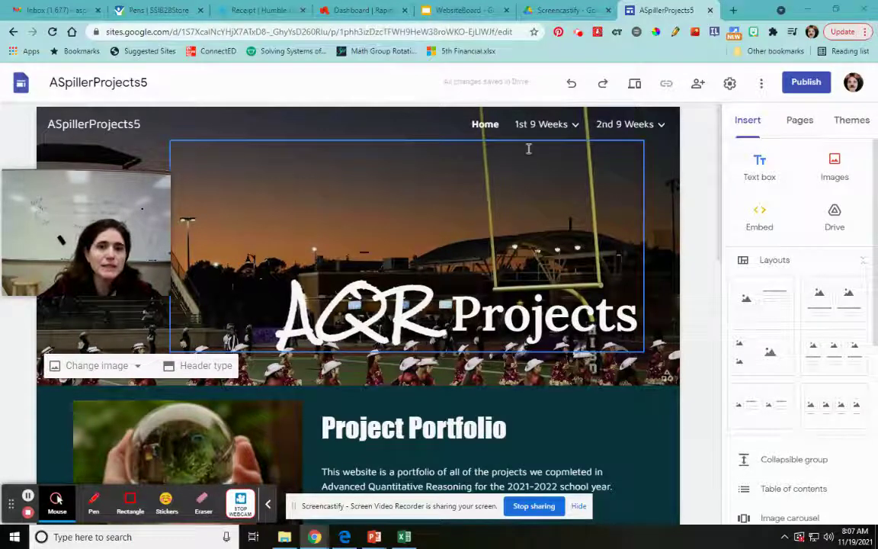
# - Visit the Hurricane Project page, then go back to the Home page
pyautogui.moveTo(537, 133)
pyautogui.moveTo(625, 134)
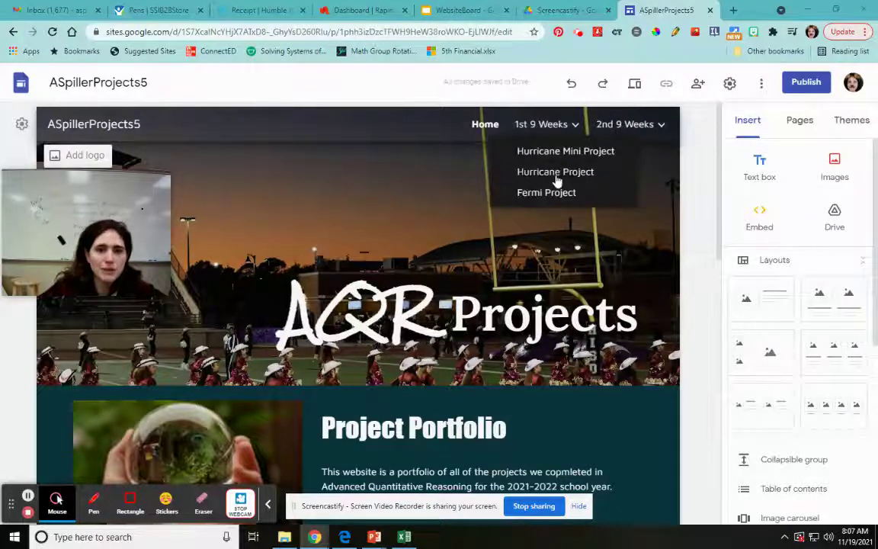
pyautogui.moveTo(600, 125)
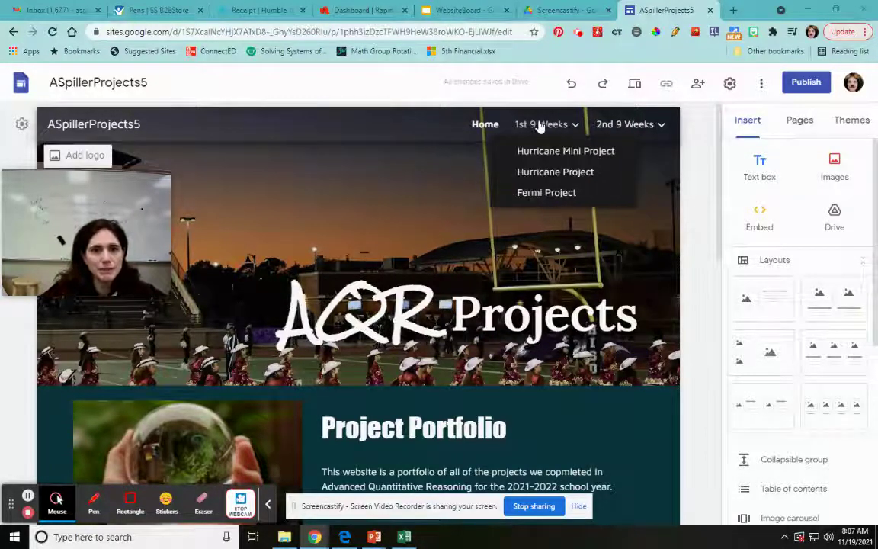
pyautogui.click(550, 174)
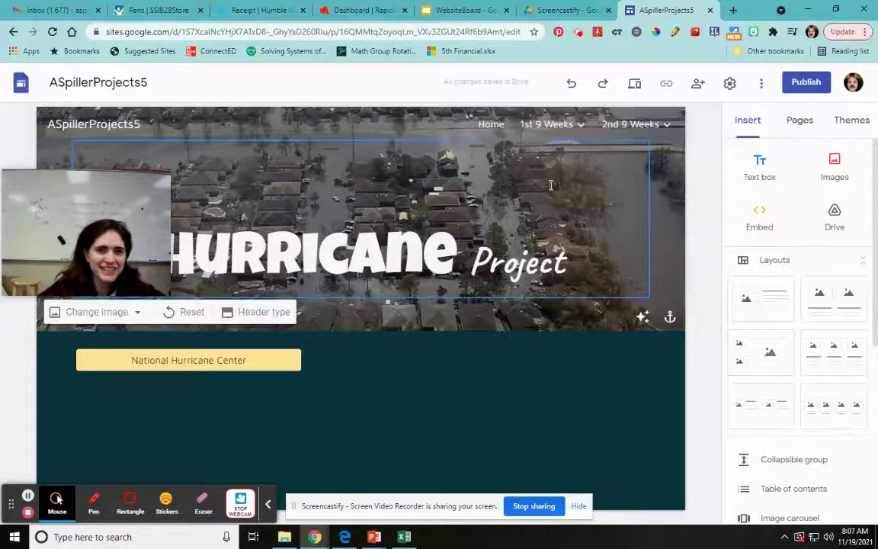
pyautogui.click(491, 125)
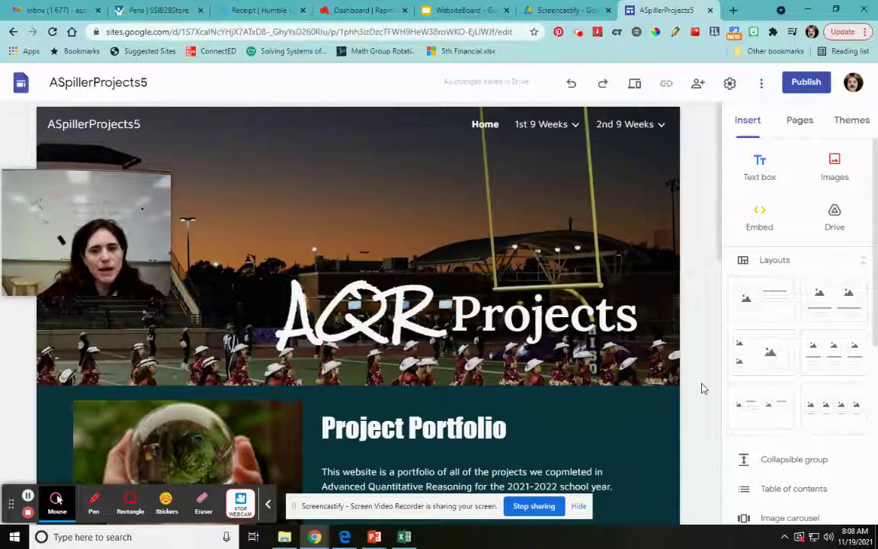
pyautogui.moveTo(547, 142)
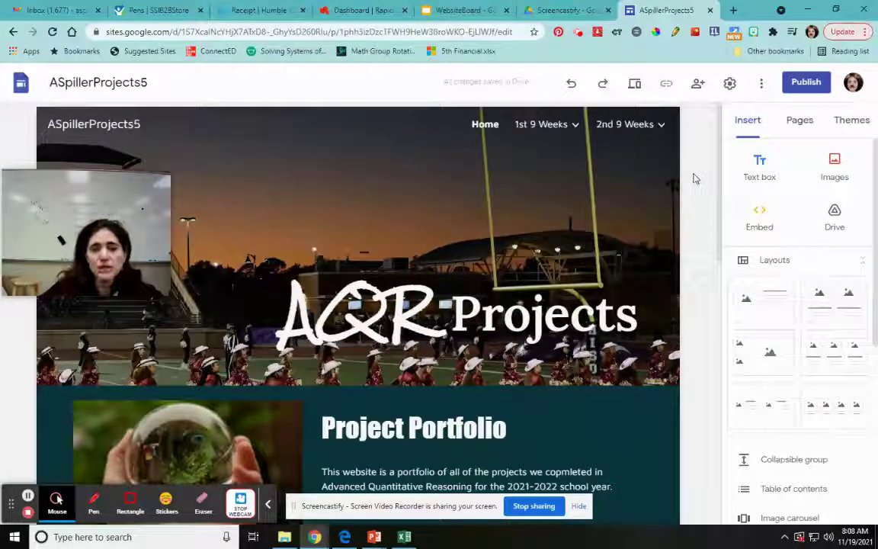
pyautogui.scroll(-5, 699, 231)
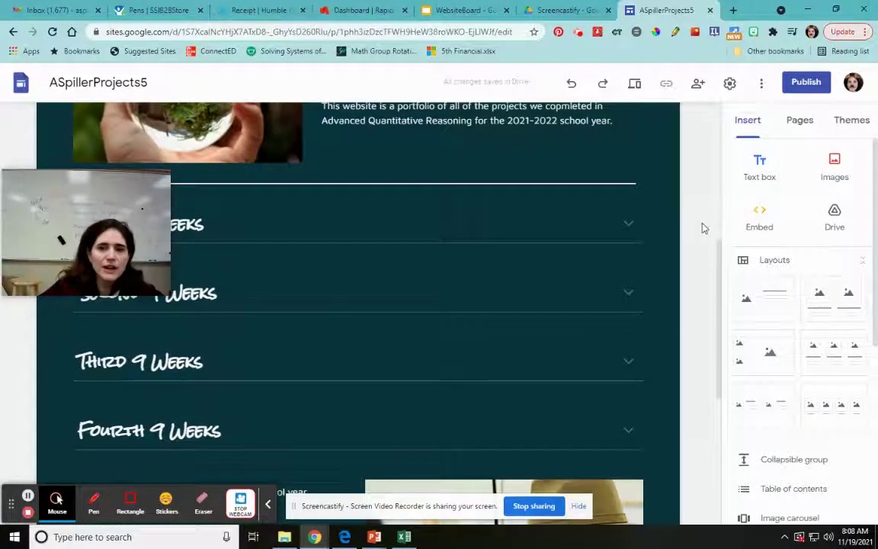
# - Expand 1st 9 Weeks and 2nd 9 Weeks in the Pages list, leaving Hurricane's options unchanged
pyautogui.click(801, 122)
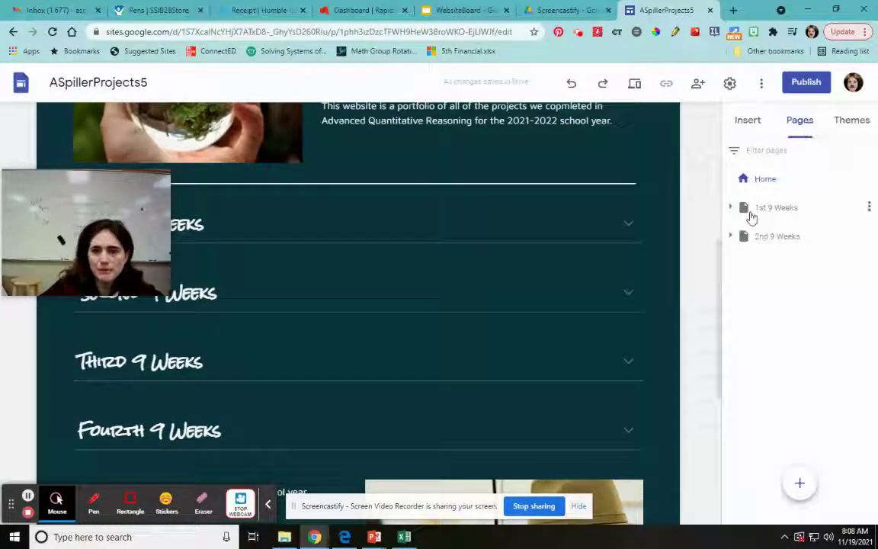
pyautogui.click(731, 208)
pyautogui.click(730, 323)
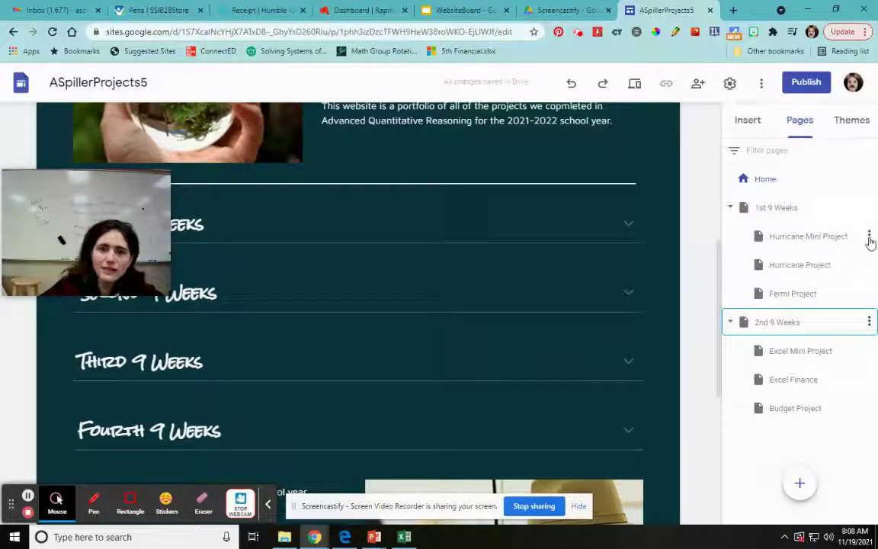
pyautogui.click(869, 237)
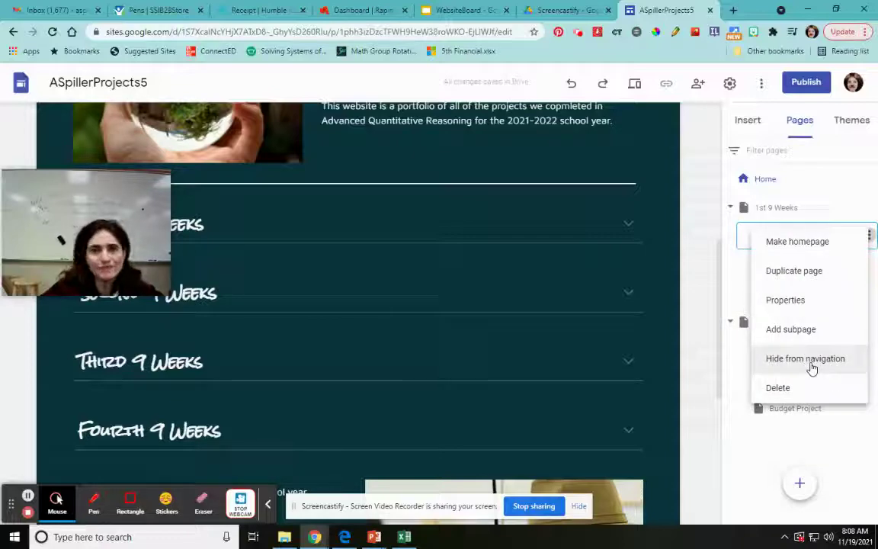
pyautogui.click(709, 280)
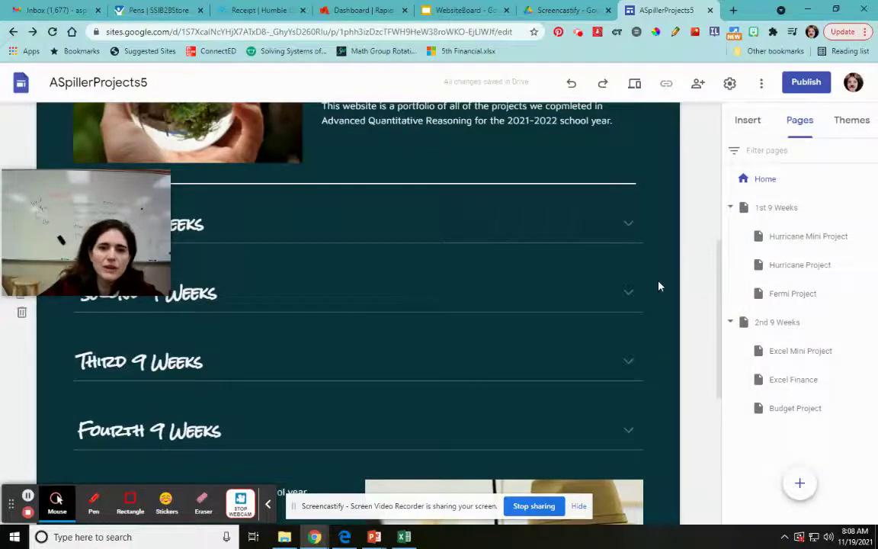
pyautogui.scroll(2, 659, 285)
pyautogui.scroll(4, 660, 285)
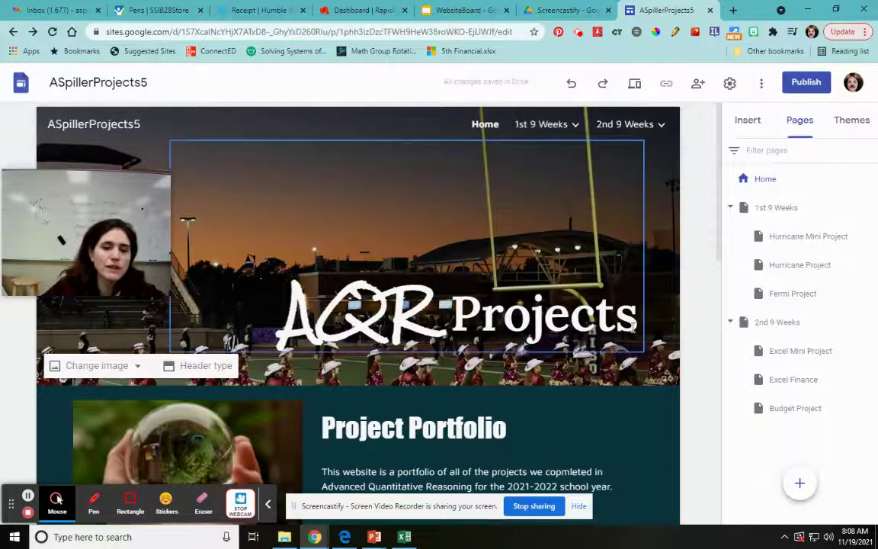
pyautogui.scroll(-3, 634, 330)
pyautogui.scroll(2, 639, 331)
pyautogui.scroll(1, 638, 332)
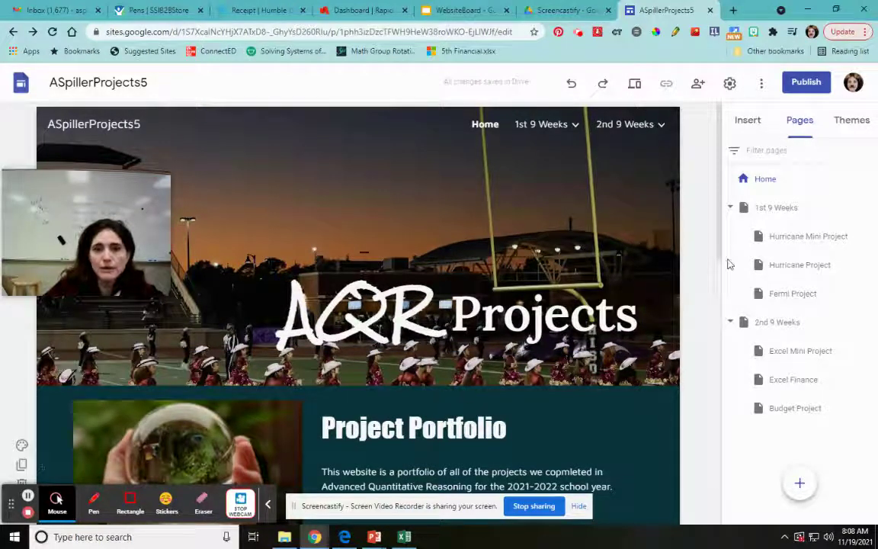
pyautogui.click(750, 124)
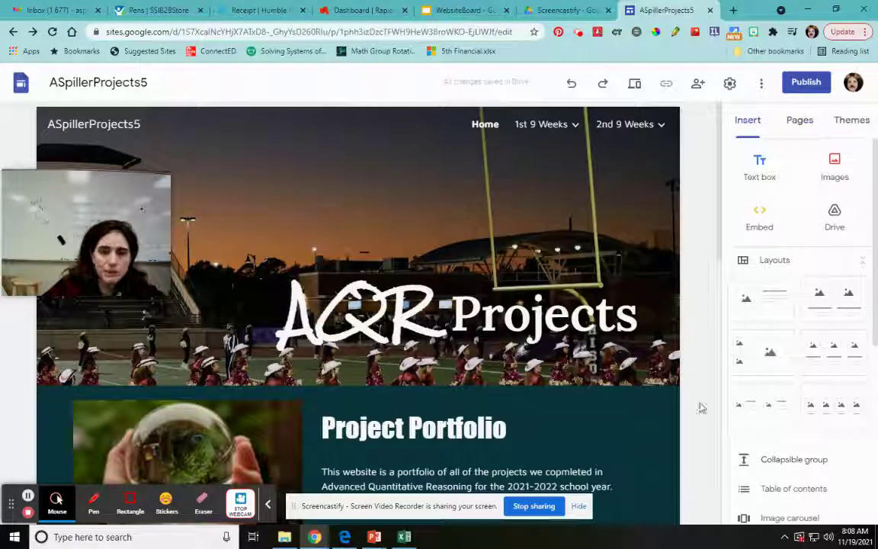
pyautogui.scroll(-2, 678, 383)
pyautogui.scroll(-1, 678, 383)
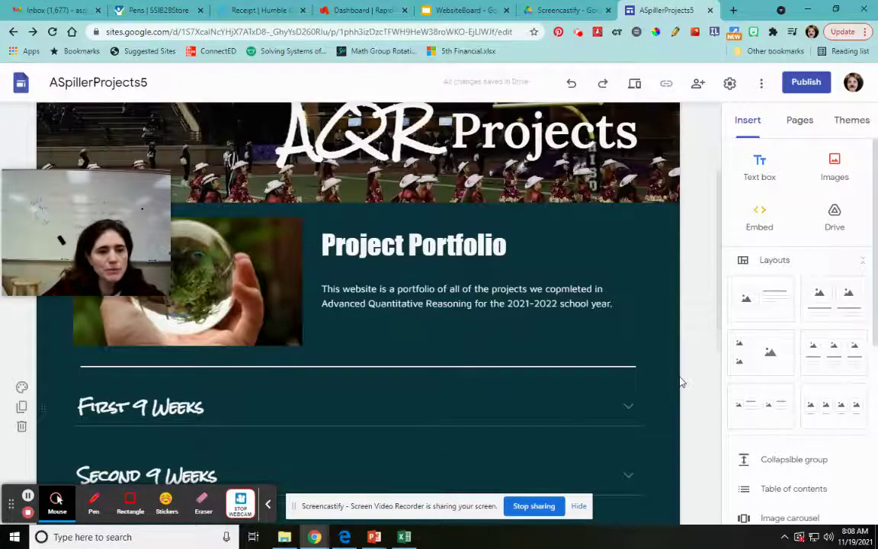
pyautogui.scroll(-1, 680, 381)
pyautogui.scroll(-3, 682, 381)
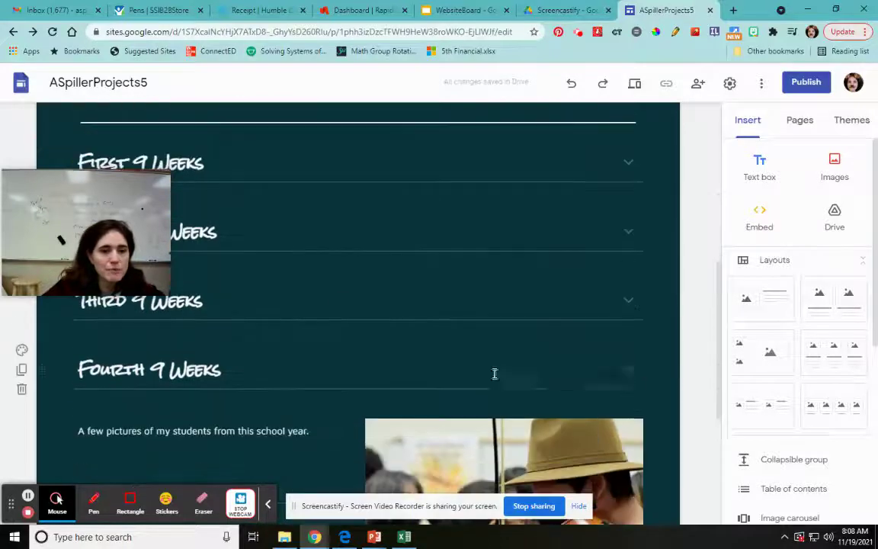
pyautogui.scroll(1, 327, 319)
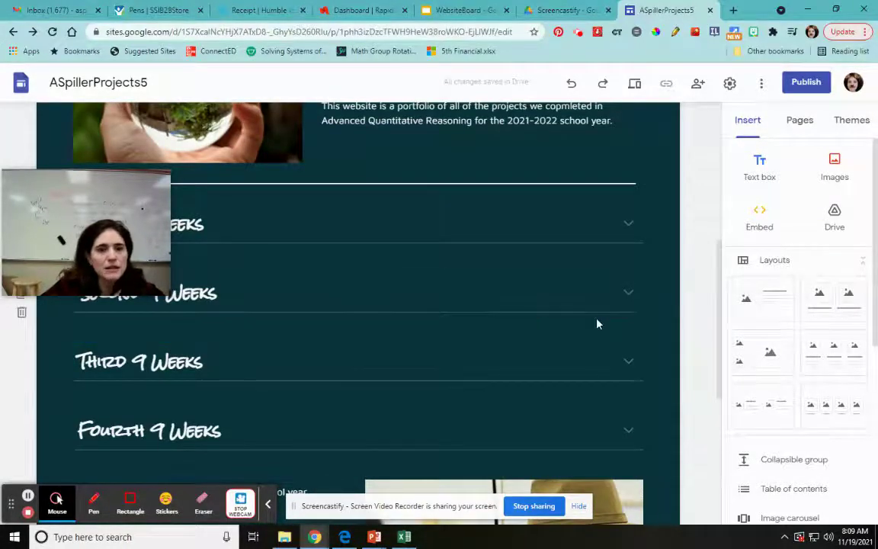
pyautogui.scroll(1, 564, 345)
pyautogui.moveTo(120, 216); pyautogui.dragTo(115, 153)
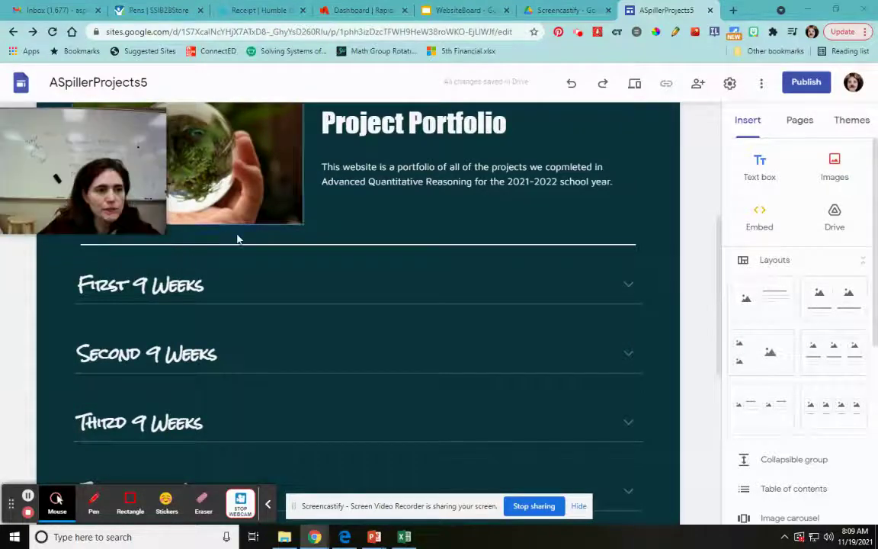
pyautogui.click(629, 286)
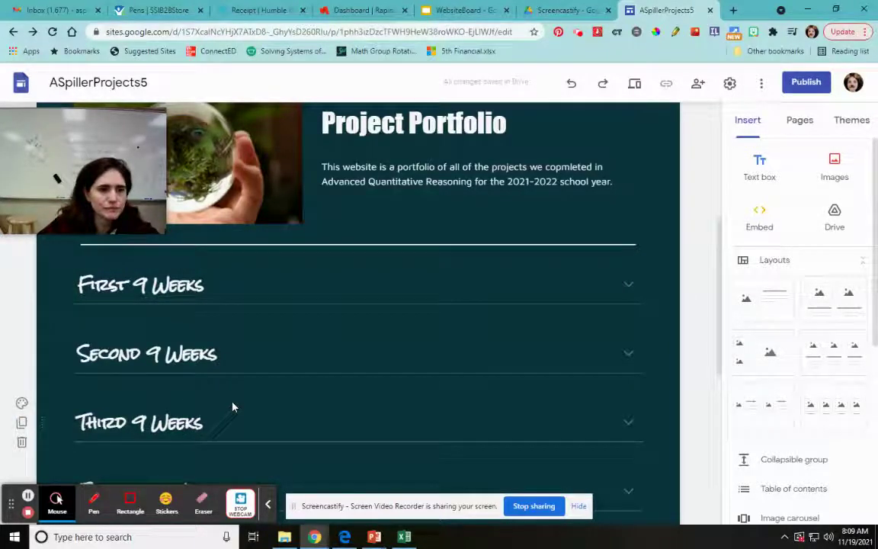
pyautogui.scroll(-2, 140, 402)
pyautogui.scroll(4, 141, 402)
pyautogui.scroll(-1, 137, 418)
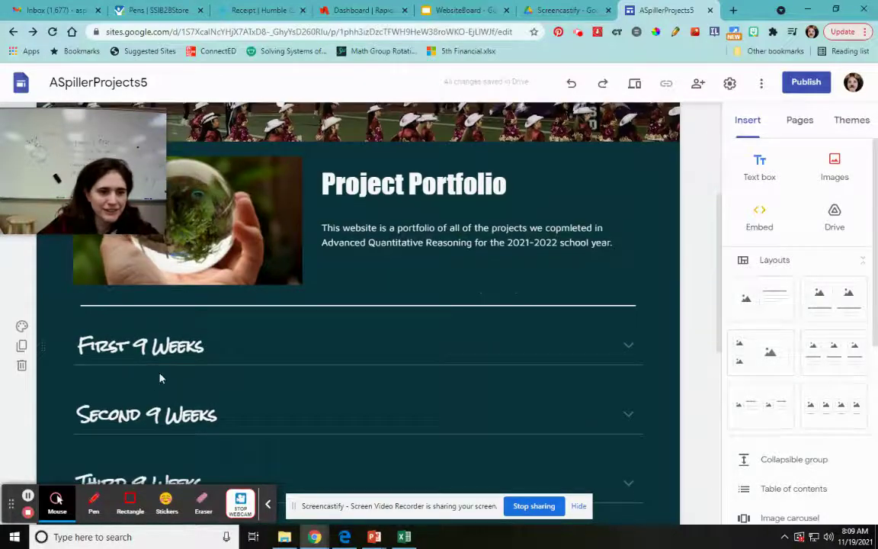
pyautogui.click(133, 414)
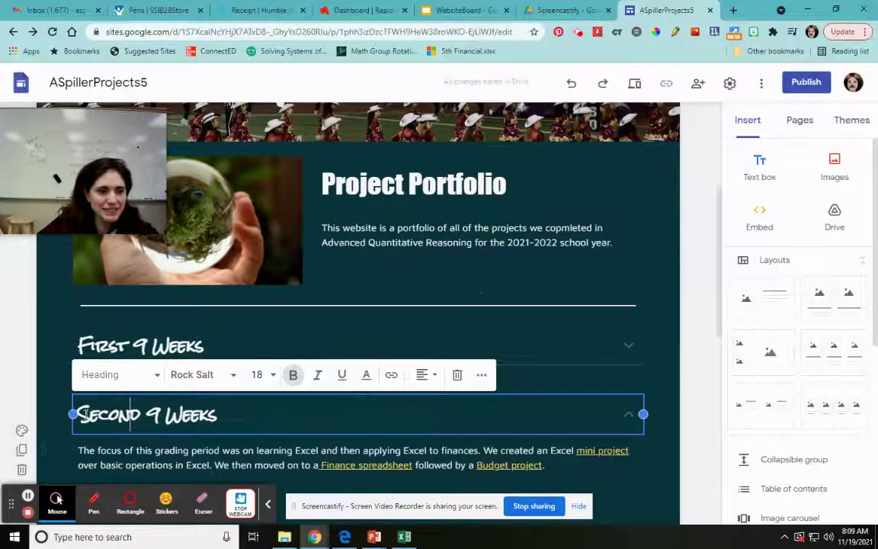
# - Delete the old Second 9 Weeks collapsible section from the home page
pyautogui.click(54, 418)
pyautogui.click(21, 435)
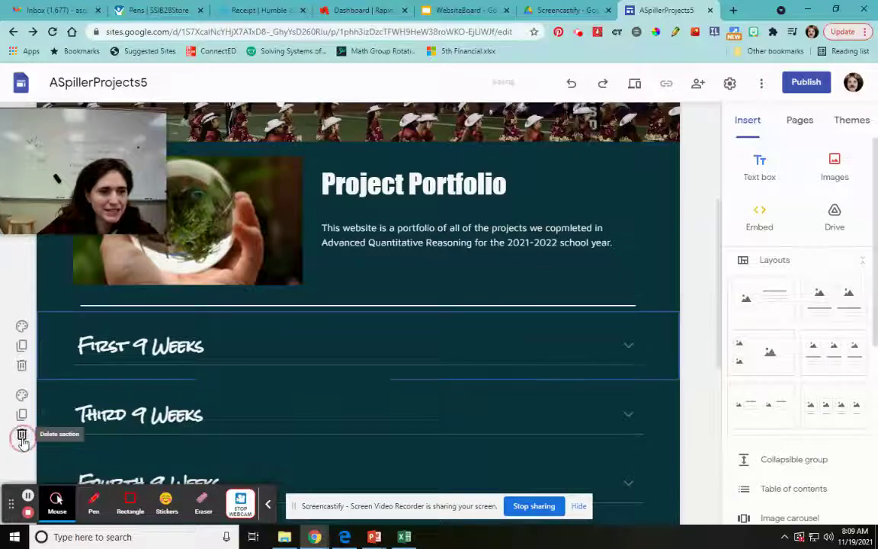
pyautogui.click(700, 309)
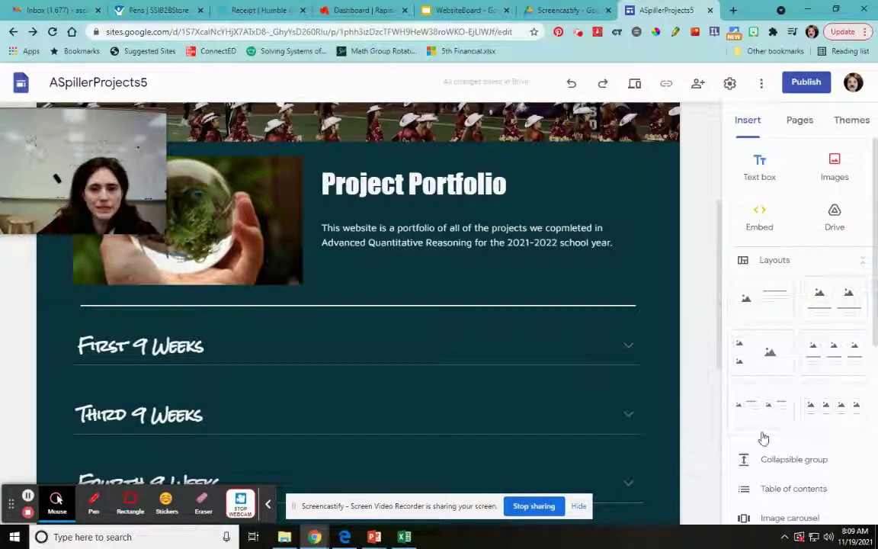
# - Insert a new collapsible group below First 9 Weeks and begin editing its heading
pyautogui.click(790, 461)
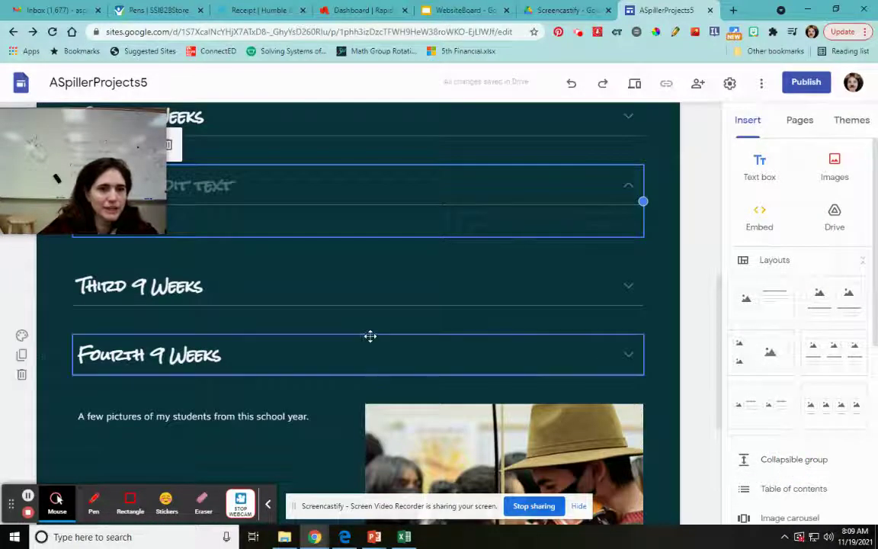
pyautogui.scroll(2, 322, 346)
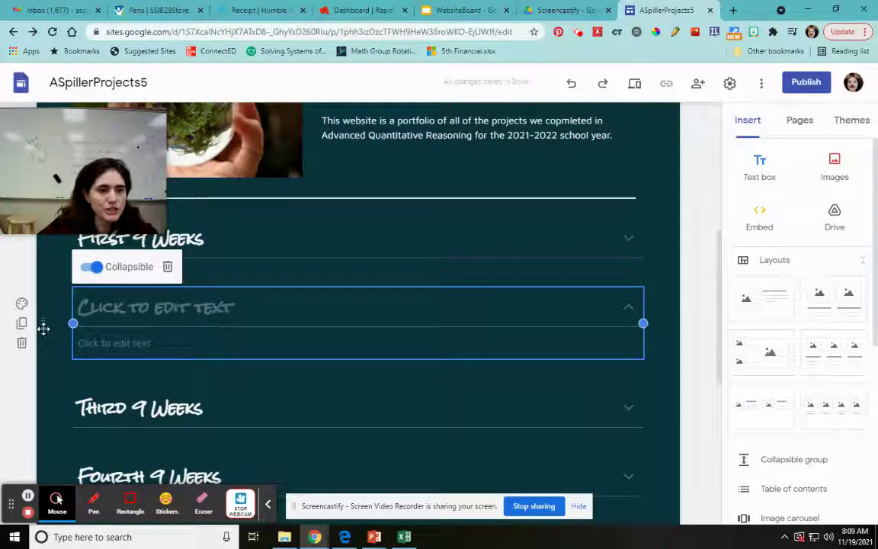
pyautogui.click(172, 306)
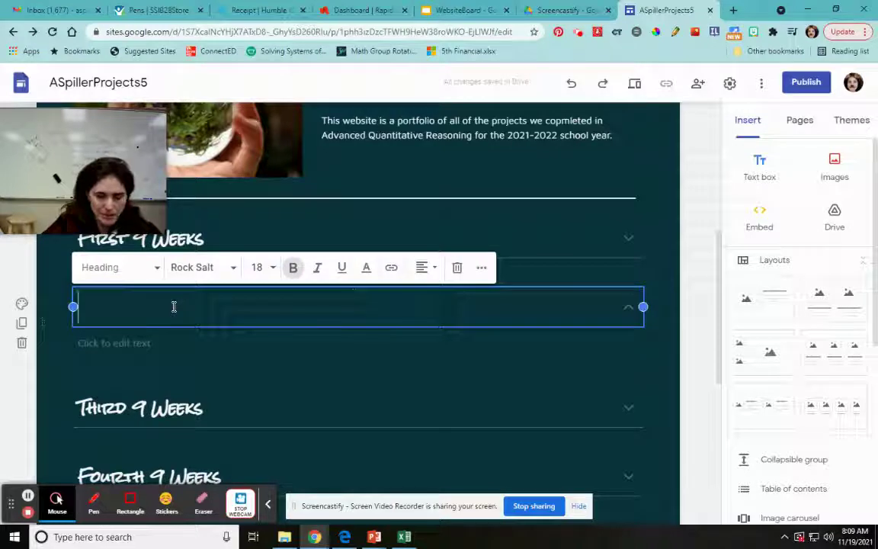
# - Title the group 'Second 9 Weeks' with body 'This grading forused on the financial unit. These were our projects:'
pyautogui.write('Second 9 Weeks')
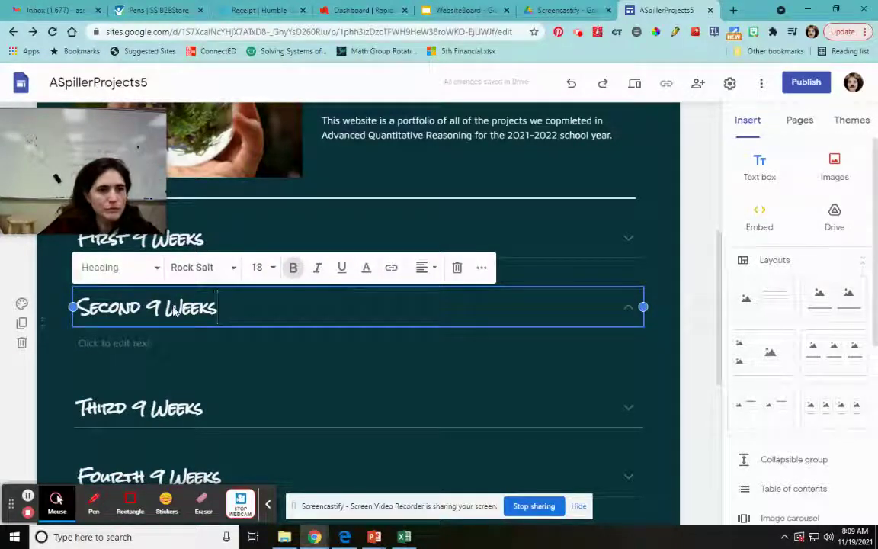
pyautogui.click(167, 345)
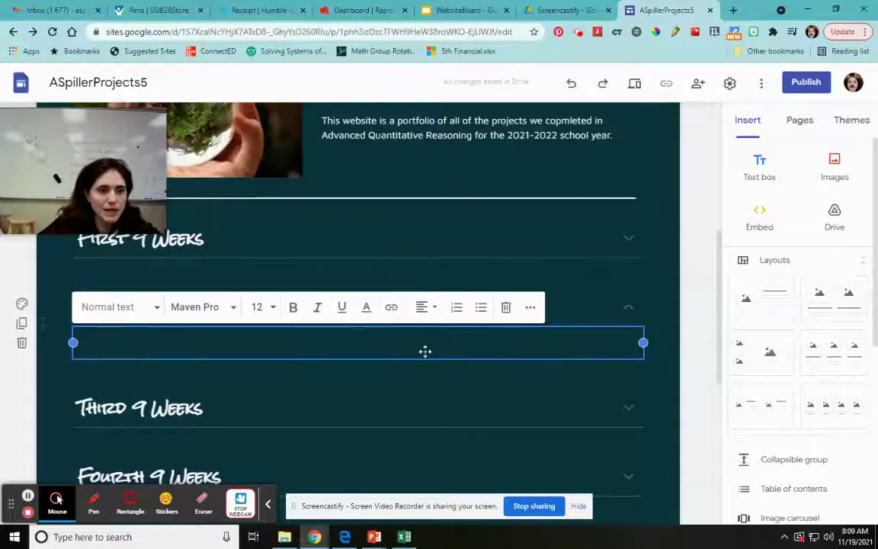
pyautogui.write('This ')
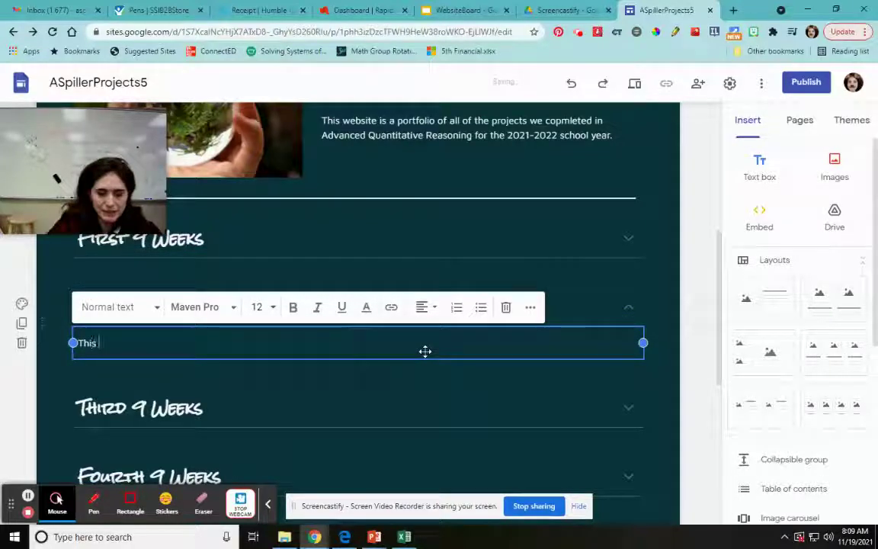
pyautogui.write('grading for')
pyautogui.write('used ')
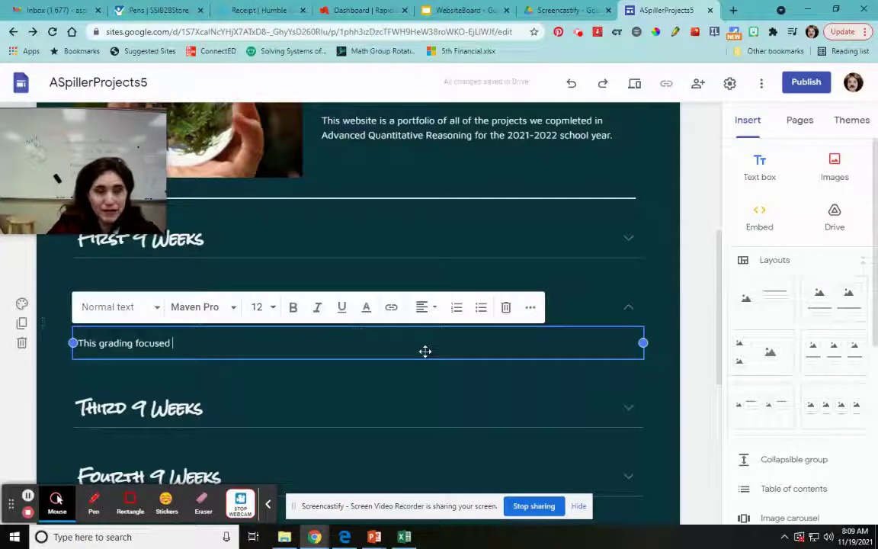
pyautogui.write('on the financial usint.')
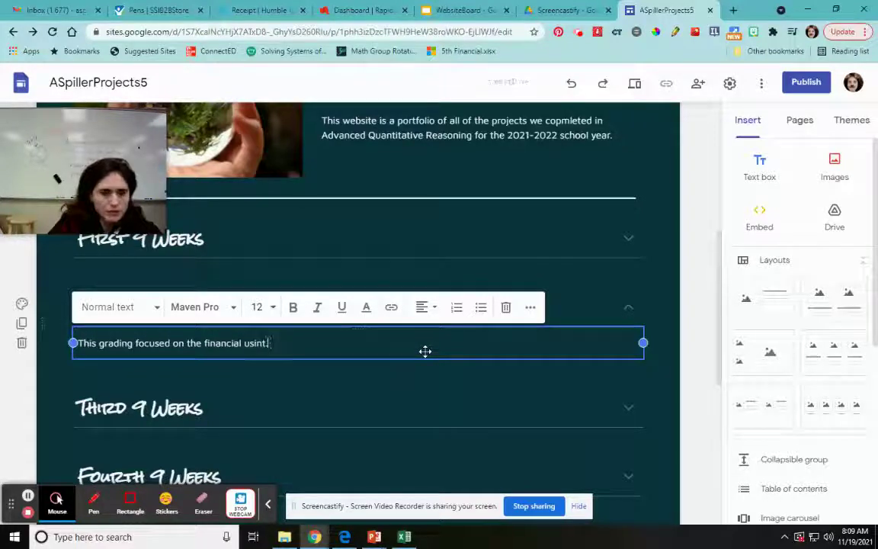
pyautogui.press('BackSpace')
pyautogui.press('BackSpace')
pyautogui.write('nit. Th')
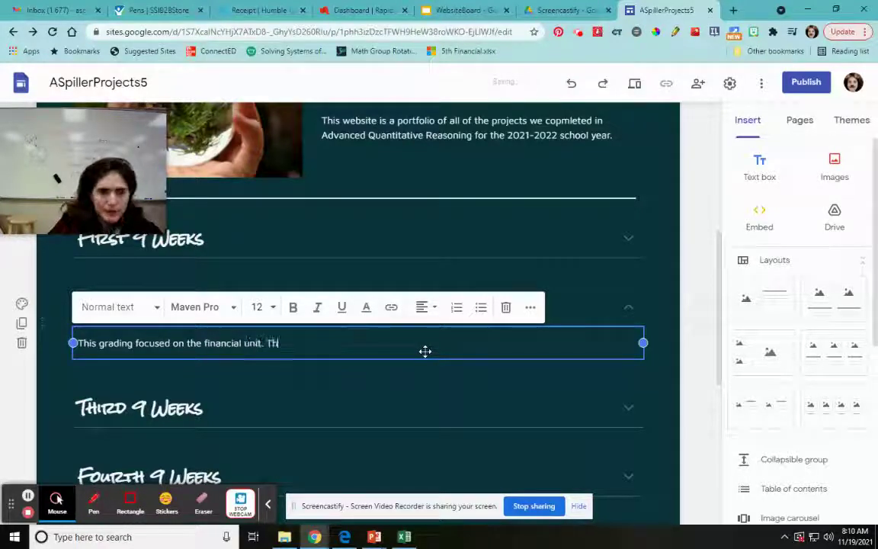
pyautogui.write('ese were our projects')
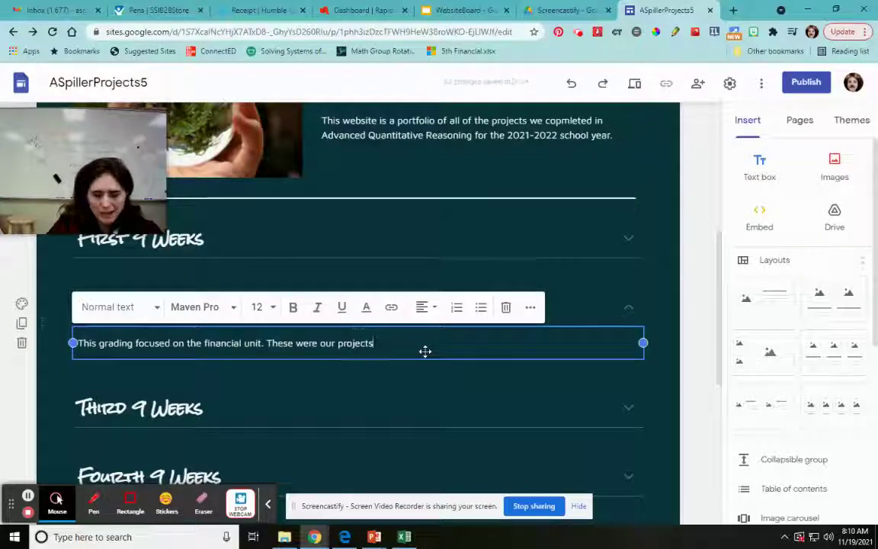
pyautogui.write(':')
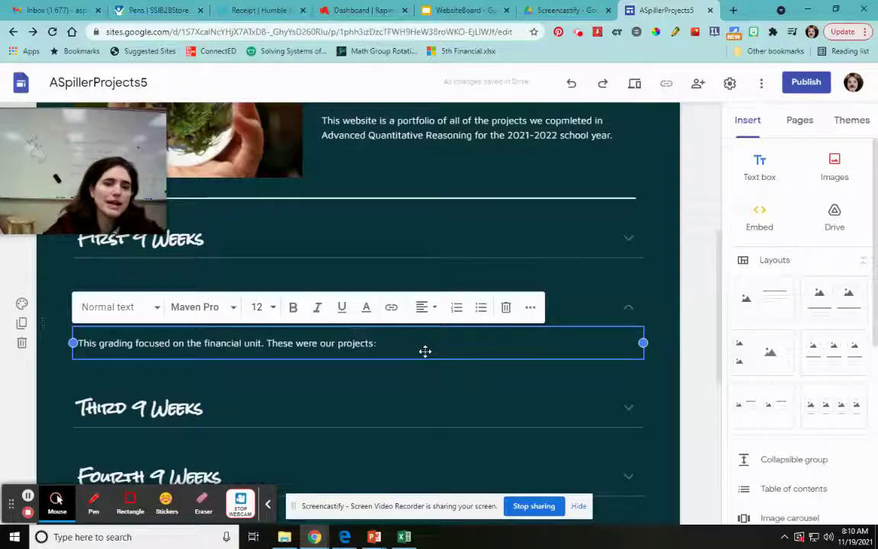
# - Expand the Second 9 Weeks group and start a new line after the description
pyautogui.click(653, 312)
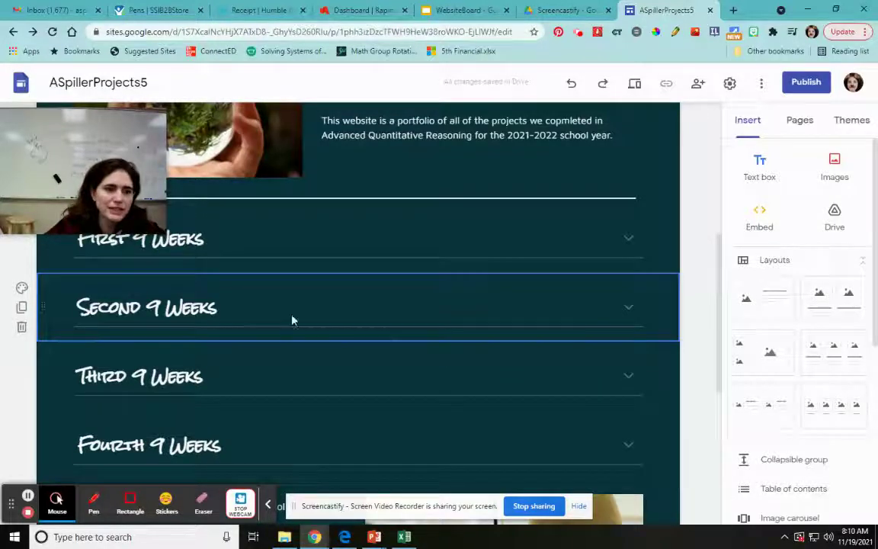
pyautogui.click(629, 312)
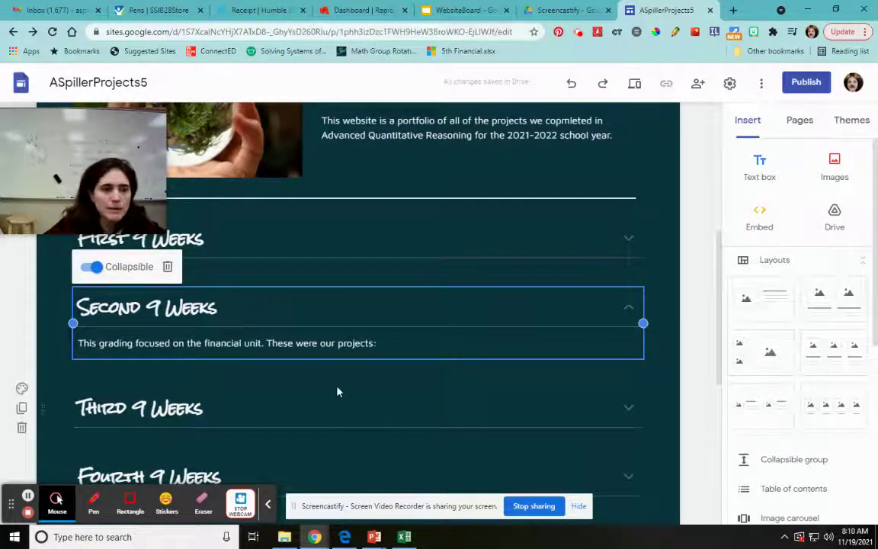
pyautogui.click(398, 347)
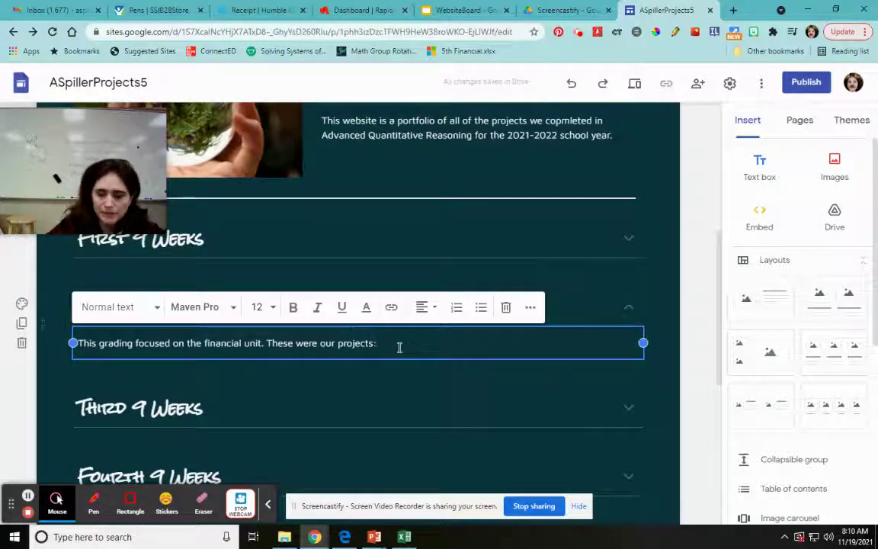
pyautogui.press('Return')
# - Add a bulleted list reading Excel Mini Project, Excel Finance and Budget Project
pyautogui.click(481, 308)
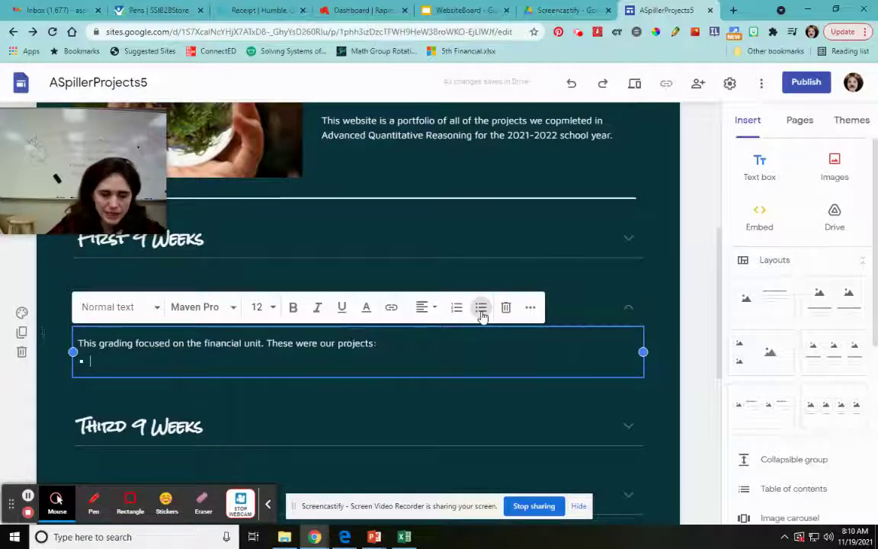
pyautogui.write('Excel Mini ')
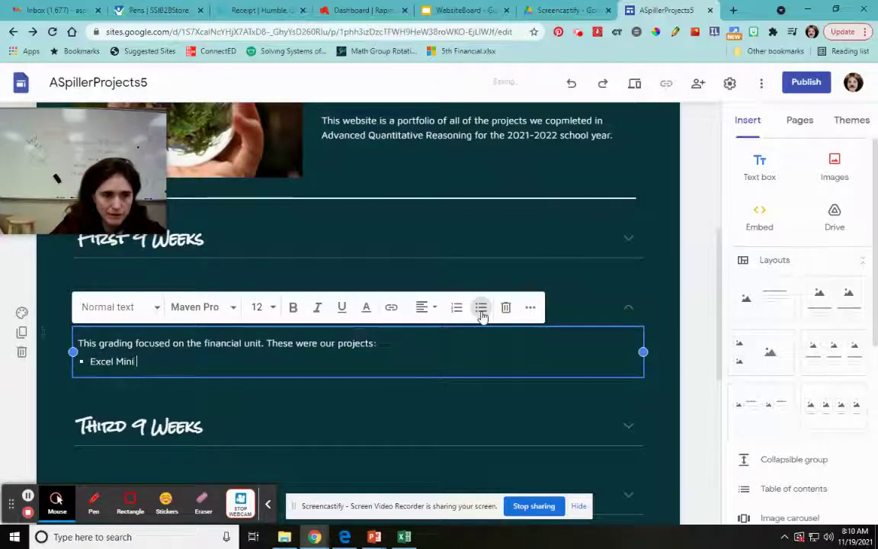
pyautogui.write('Project')
pyautogui.press('Return')
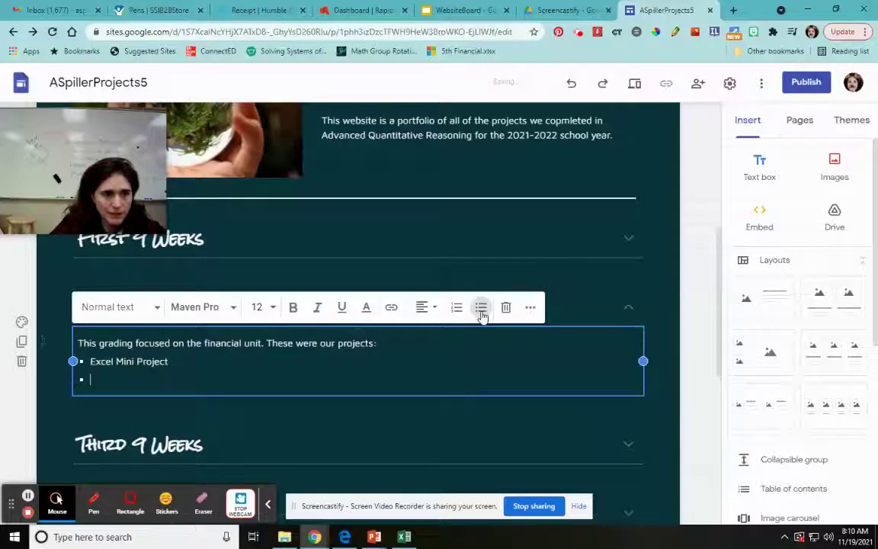
pyautogui.write('Excel Finance')
pyautogui.press('Return')
pyautogui.write('Budget Project')
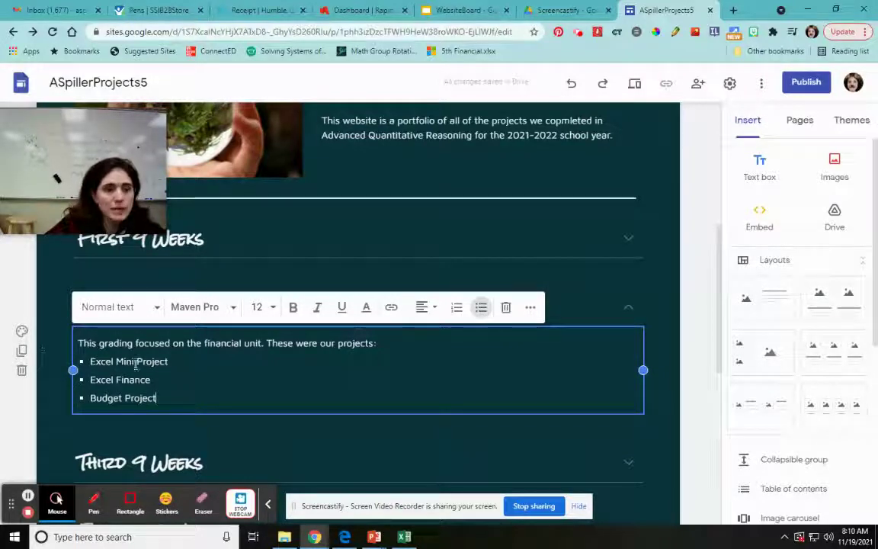
# - Link the Excel Mini Project bullet to the Excel Mini Project page
pyautogui.moveTo(171, 361); pyautogui.dragTo(91, 364)
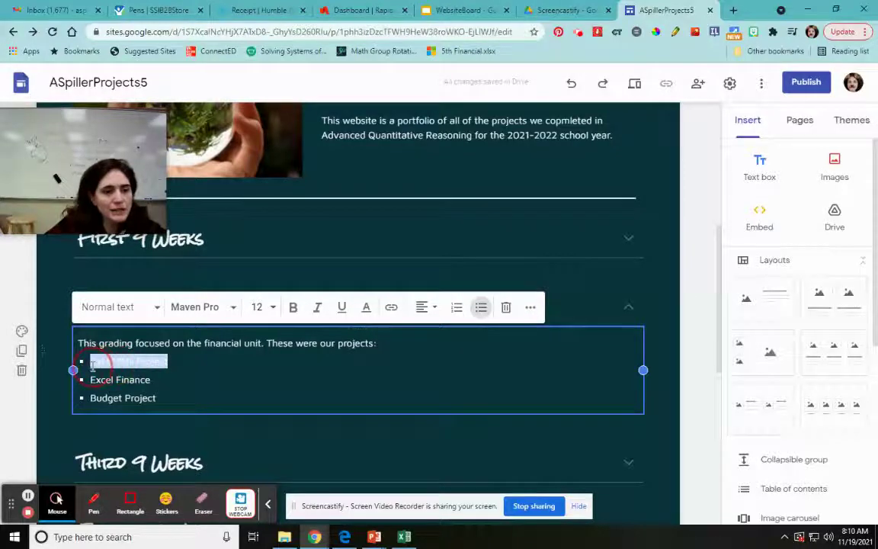
pyautogui.click(390, 308)
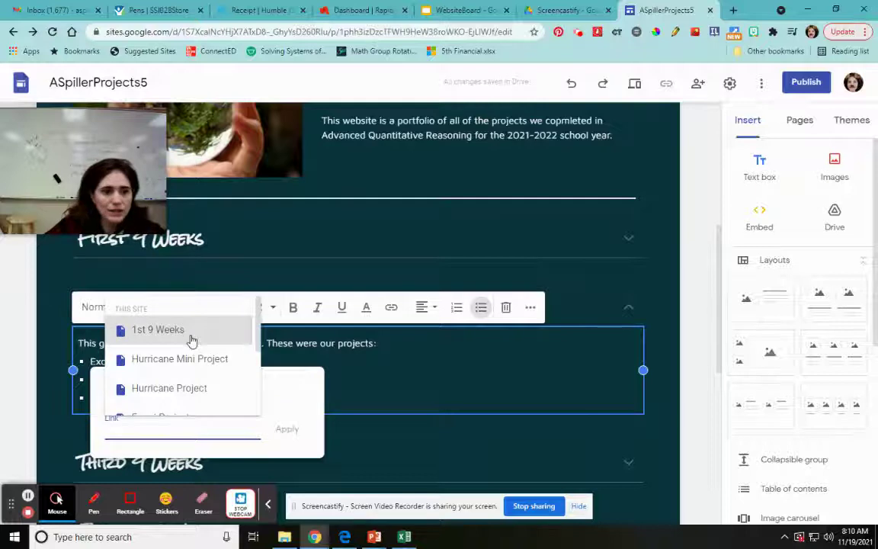
pyautogui.scroll(-2, 189, 337)
pyautogui.scroll(-2, 189, 339)
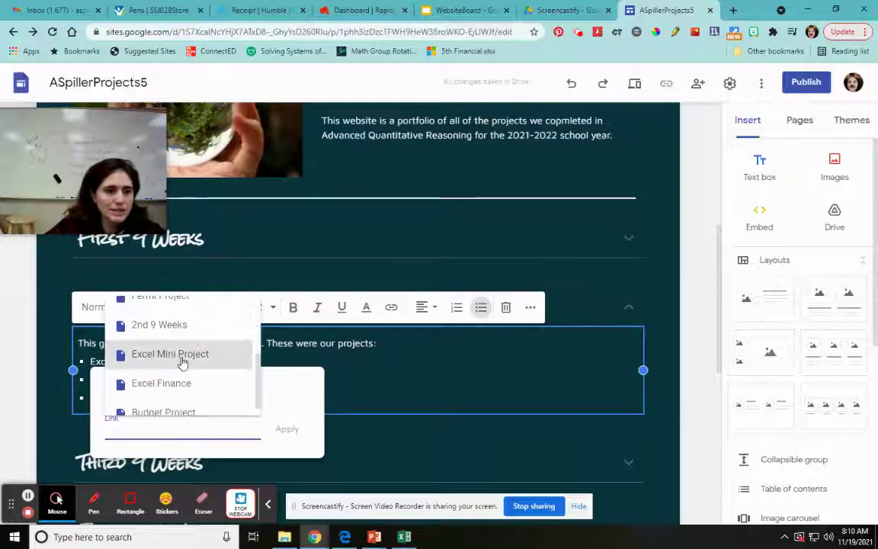
pyautogui.click(183, 354)
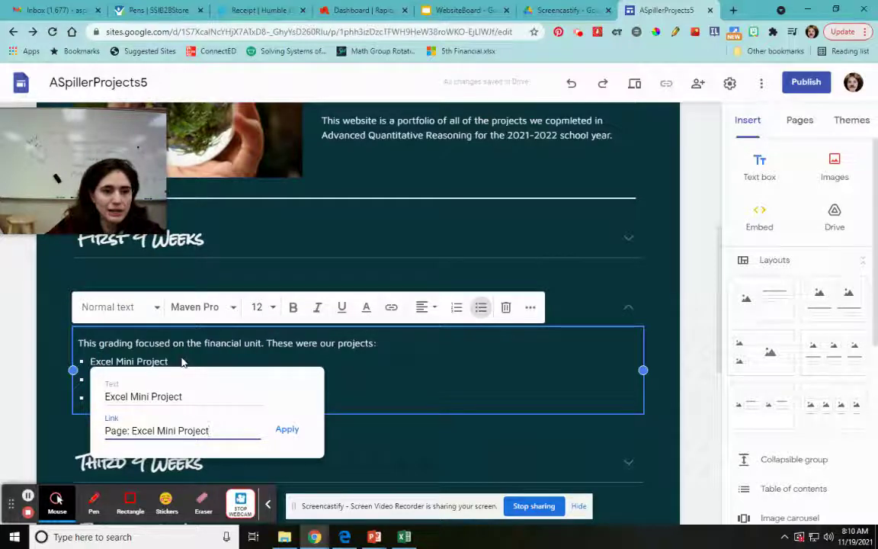
pyautogui.click(287, 428)
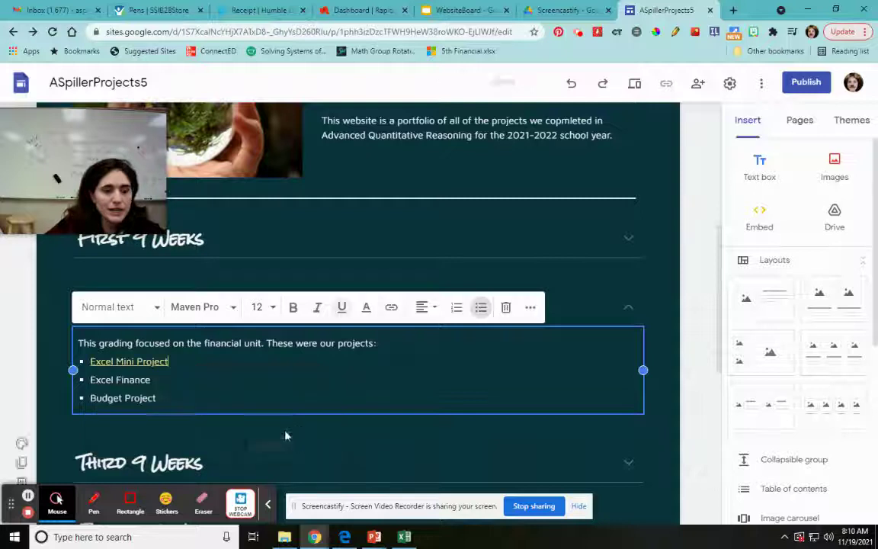
# - Link the Excel Finance bullet to the Excel Finance page
pyautogui.moveTo(154, 381); pyautogui.dragTo(88, 380)
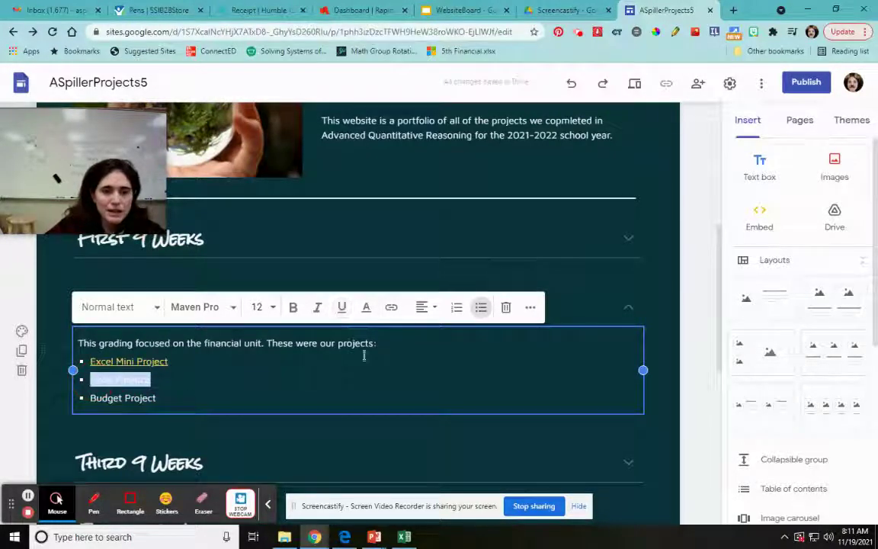
pyautogui.click(391, 307)
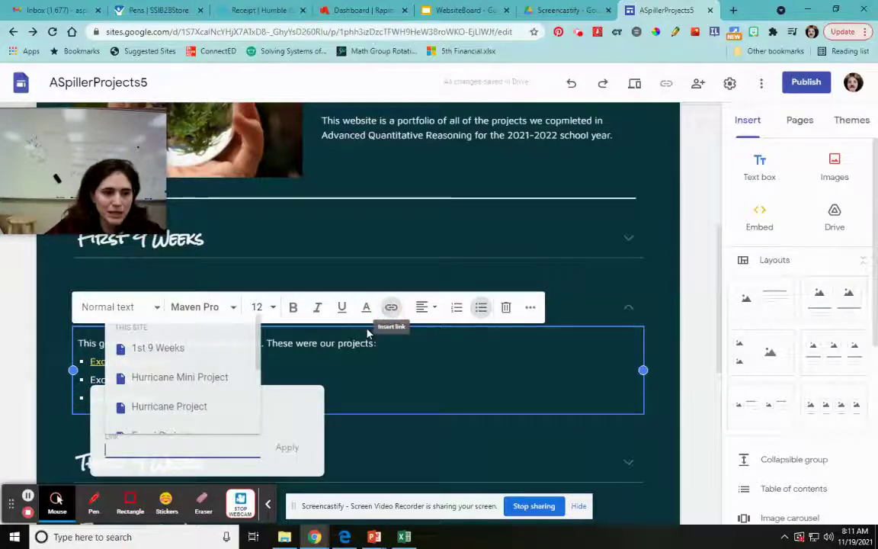
pyautogui.scroll(-5, 202, 409)
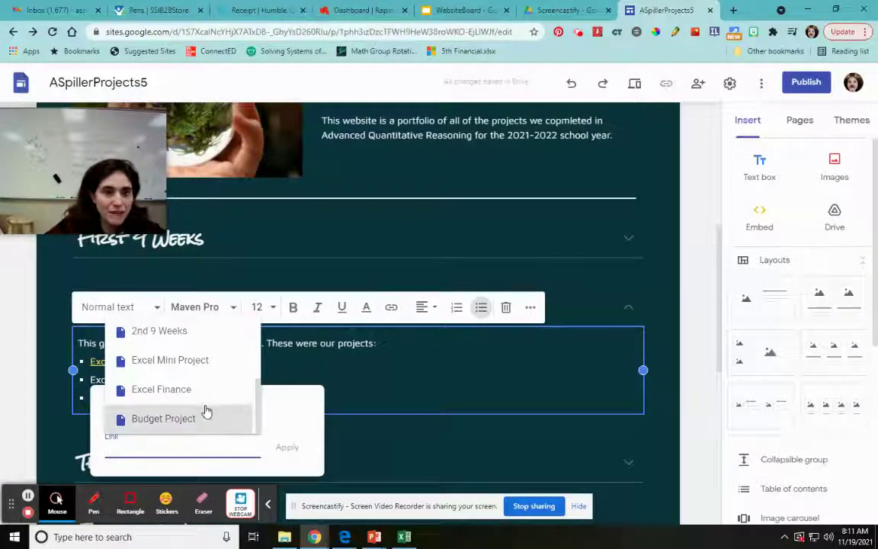
pyautogui.click(184, 393)
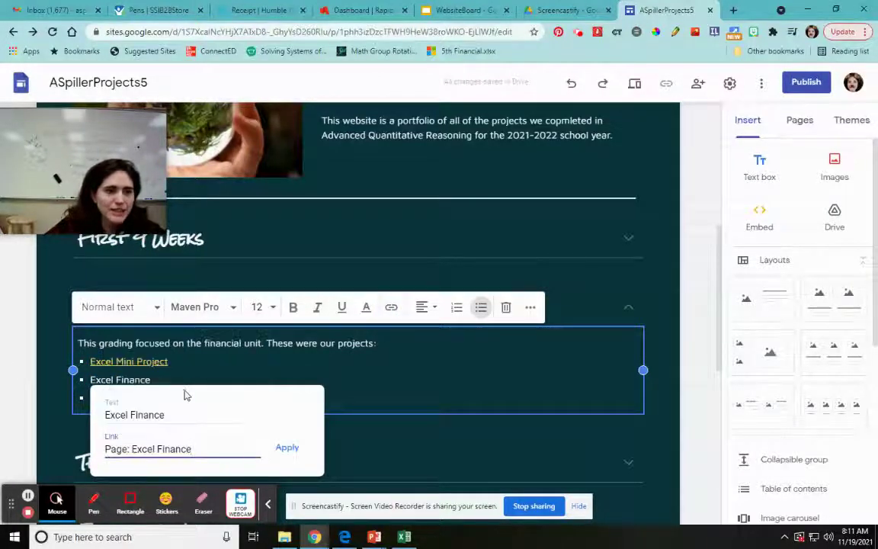
pyautogui.click(287, 447)
# - Link the Budget Project bullet to the Budget Project page and finish editing the list
pyautogui.moveTo(161, 396); pyautogui.dragTo(88, 398)
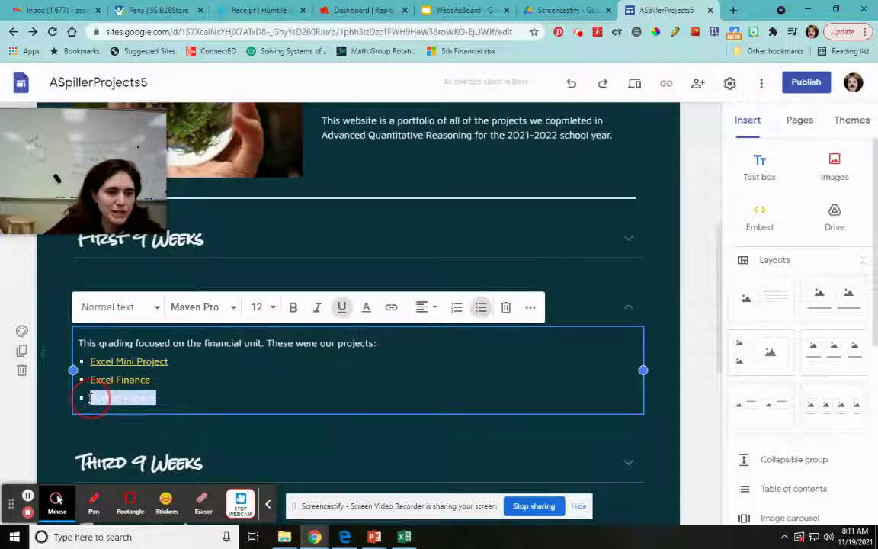
pyautogui.click(391, 308)
pyautogui.scroll(-3, 188, 405)
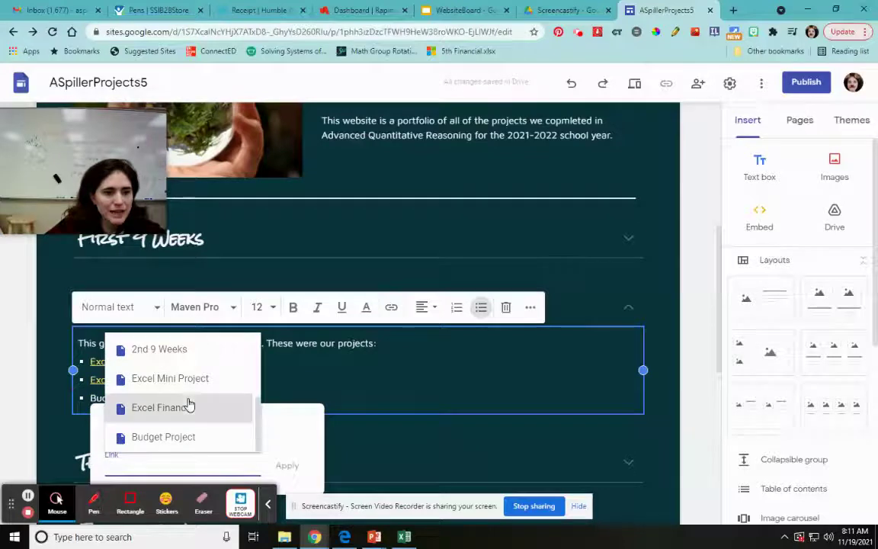
pyautogui.click(176, 438)
pyautogui.click(290, 464)
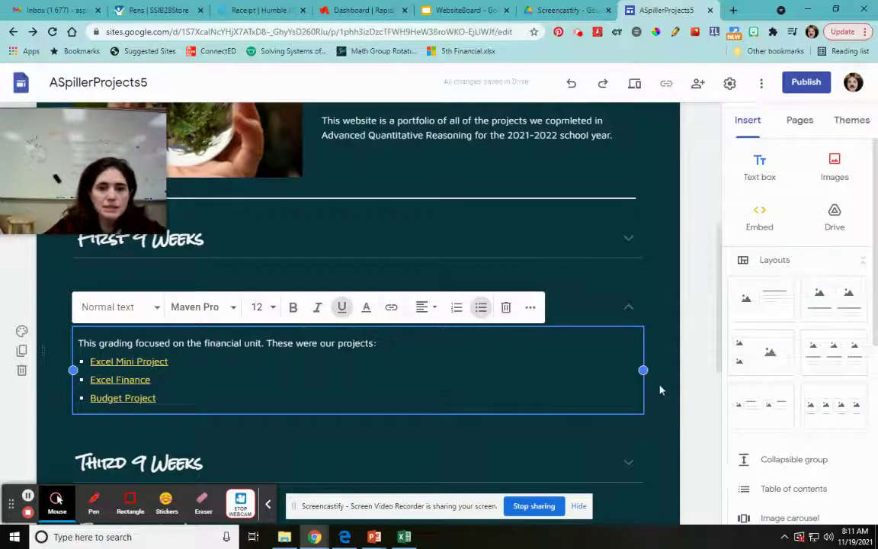
pyautogui.click(630, 416)
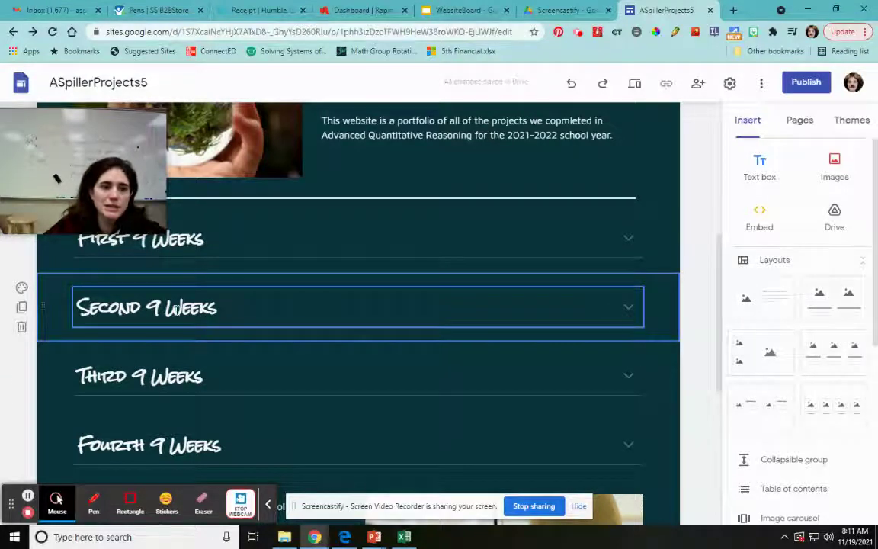
# - Hide the 2nd 9 Weeks page, with its Excel and Budget sub-pages, from navigation
pyautogui.scroll(5, 611, 323)
pyautogui.moveTo(630, 137)
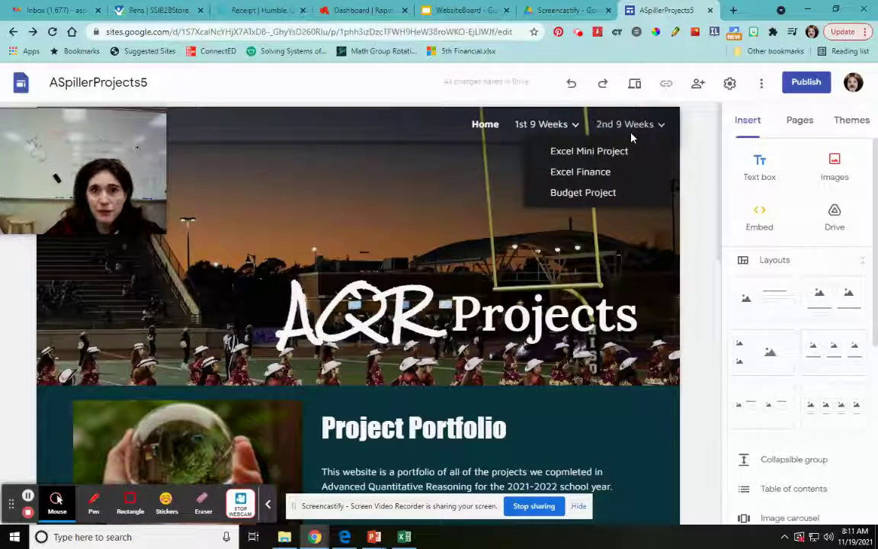
pyautogui.click(798, 120)
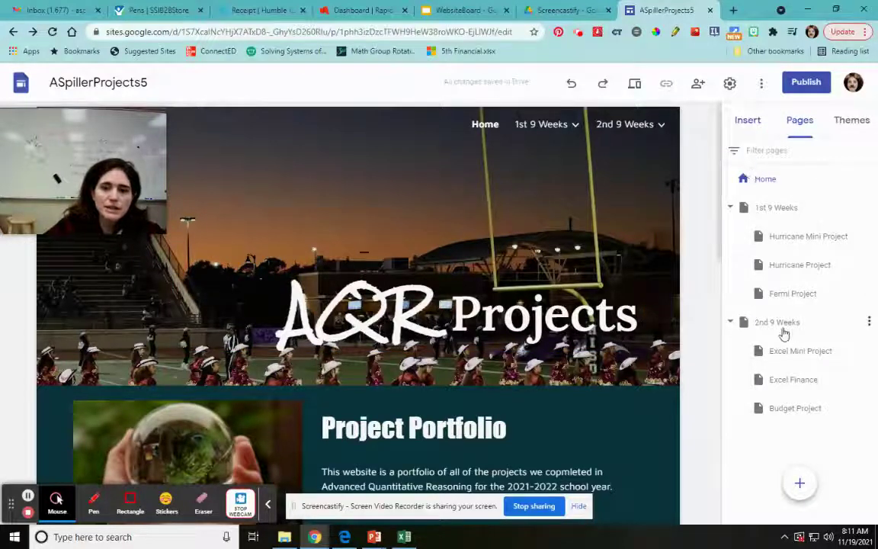
pyautogui.click(868, 323)
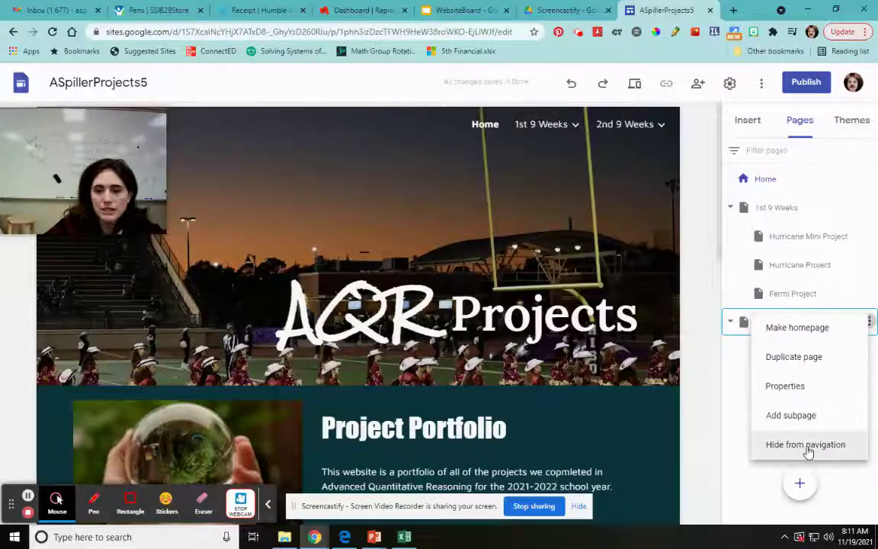
pyautogui.click(808, 445)
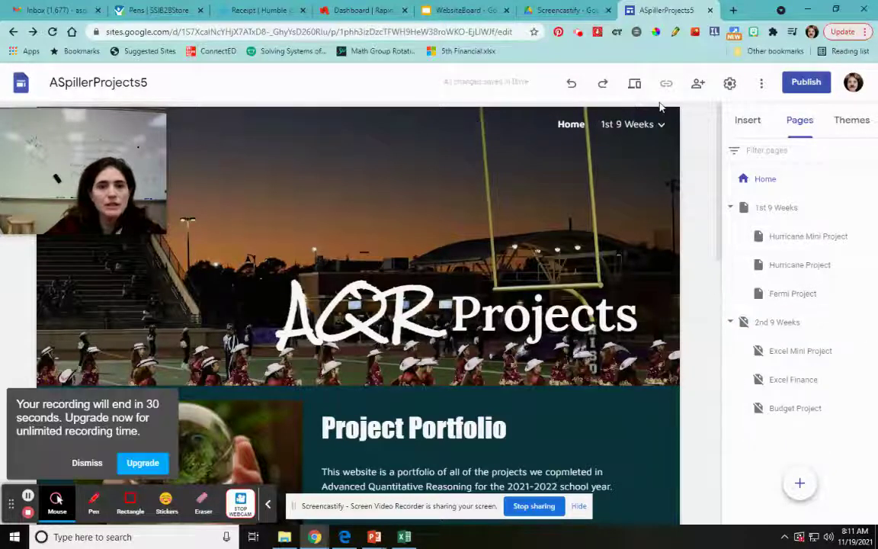
pyautogui.scroll(-4, 537, 275)
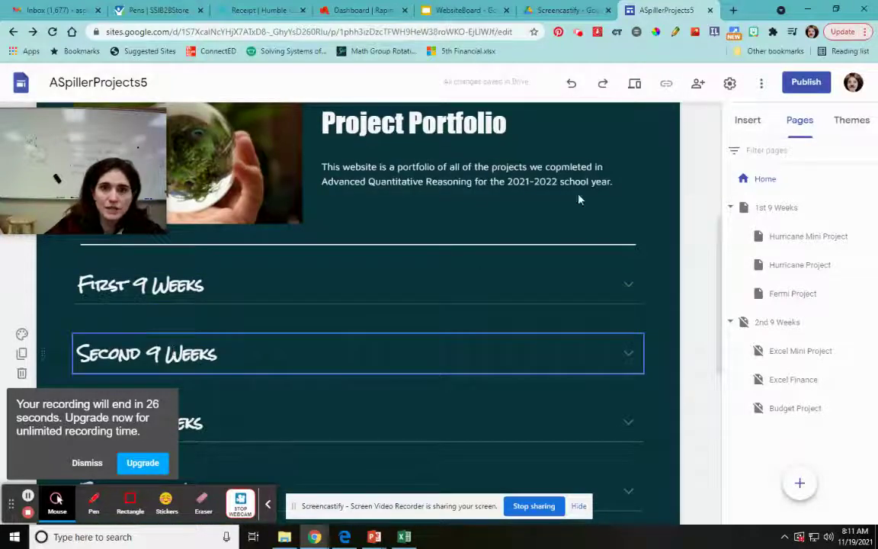
# - Preview the site, follow the Excel Mini Project link under Second 9 Weeks, then exit preview
pyautogui.click(634, 84)
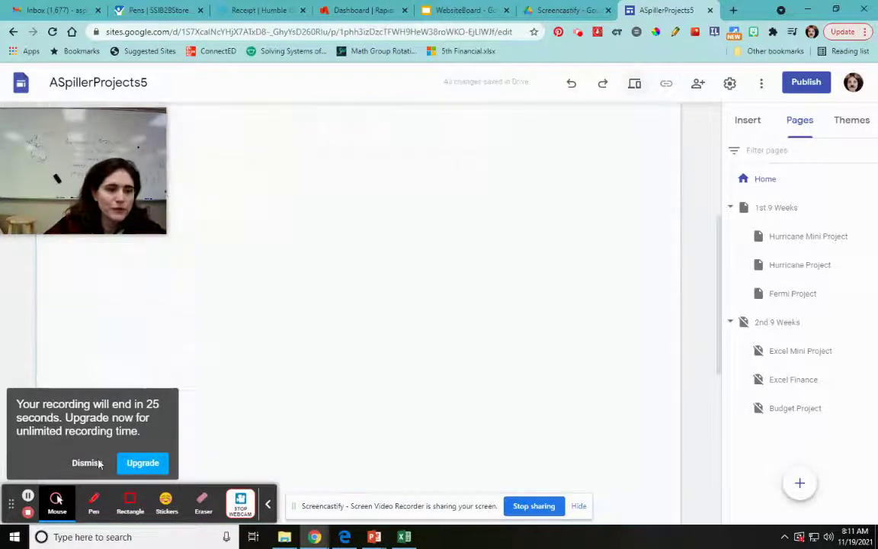
pyautogui.click(94, 464)
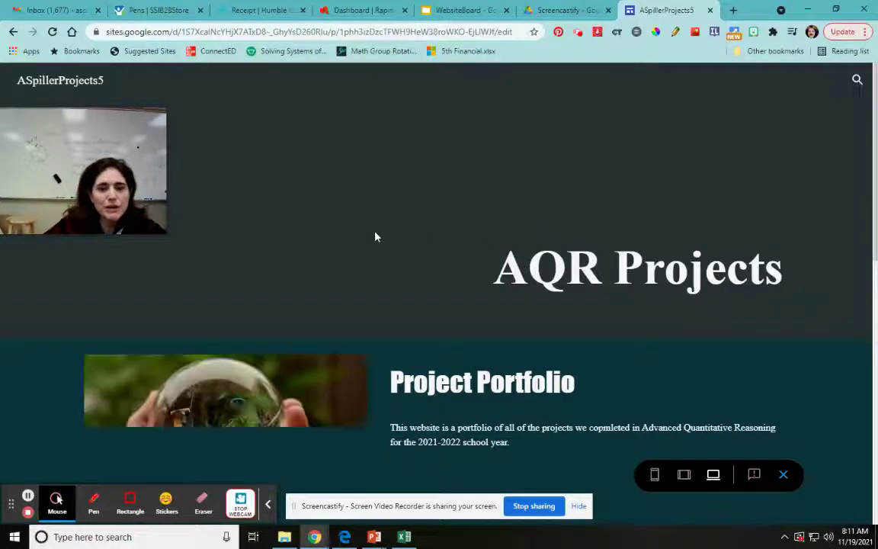
pyautogui.scroll(-3, 629, 263)
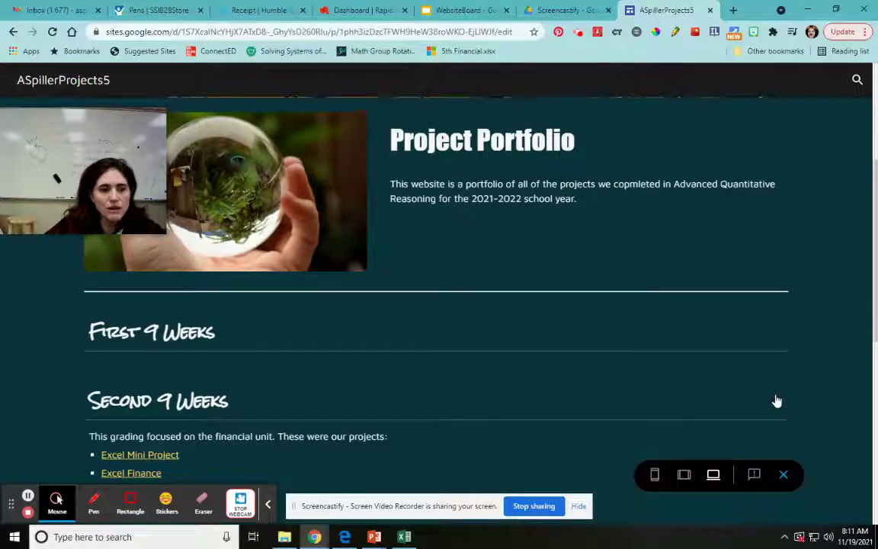
pyautogui.scroll(-1, 697, 375)
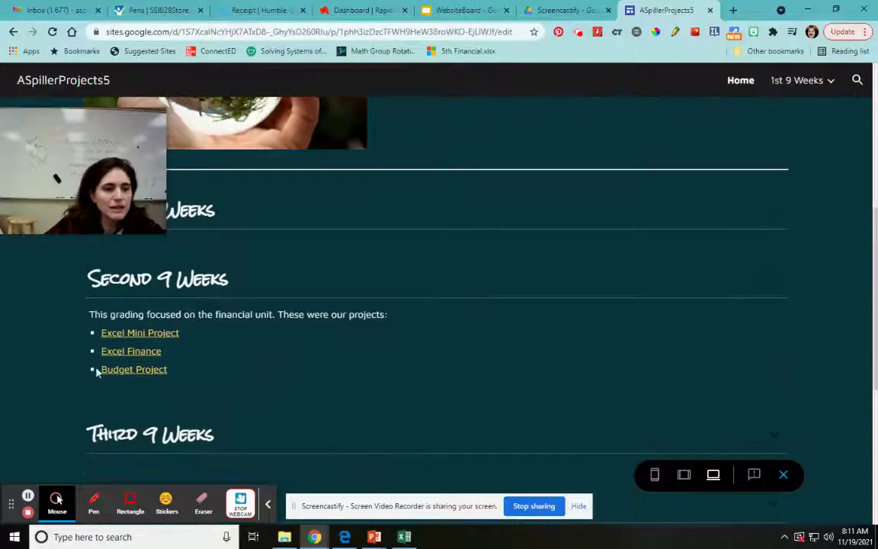
pyautogui.click(129, 337)
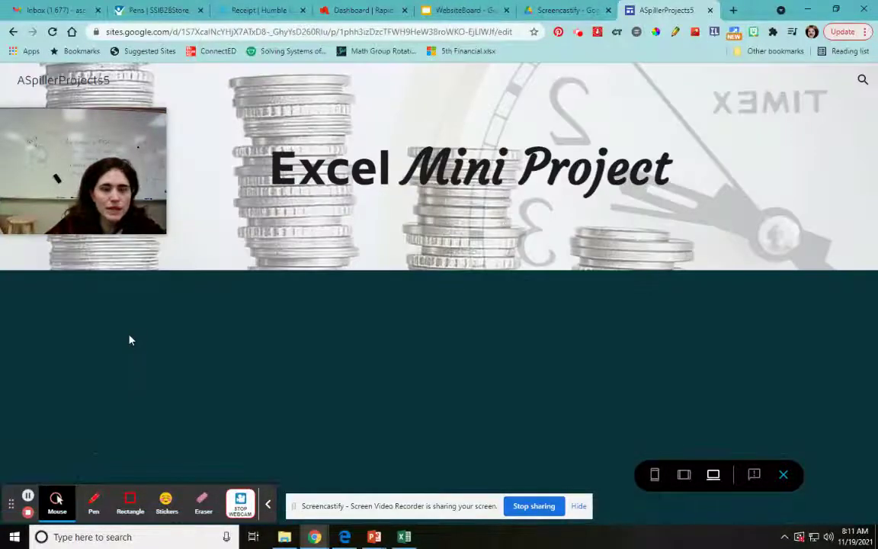
pyautogui.click(782, 474)
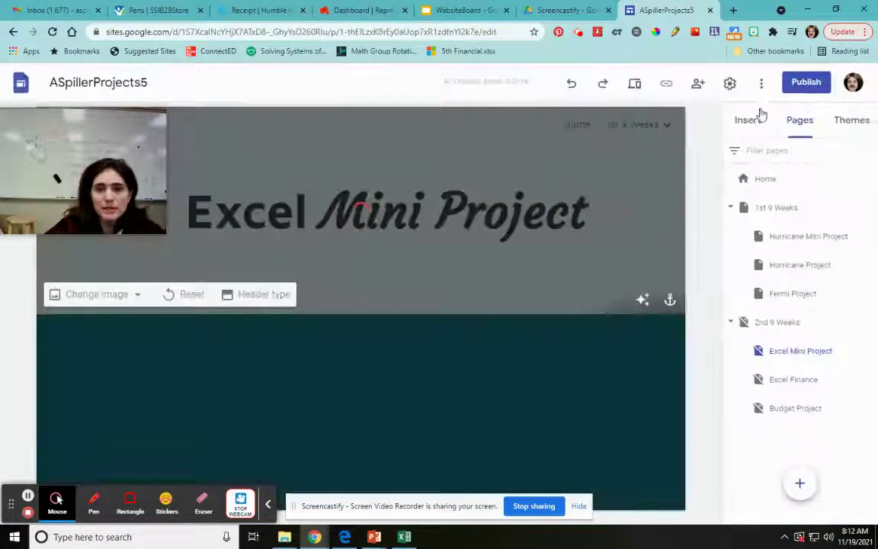
pyautogui.click(750, 122)
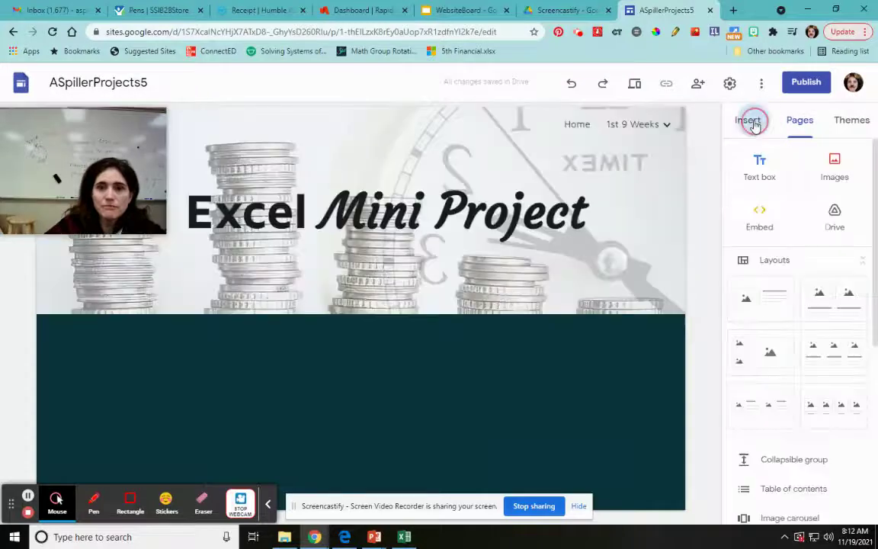